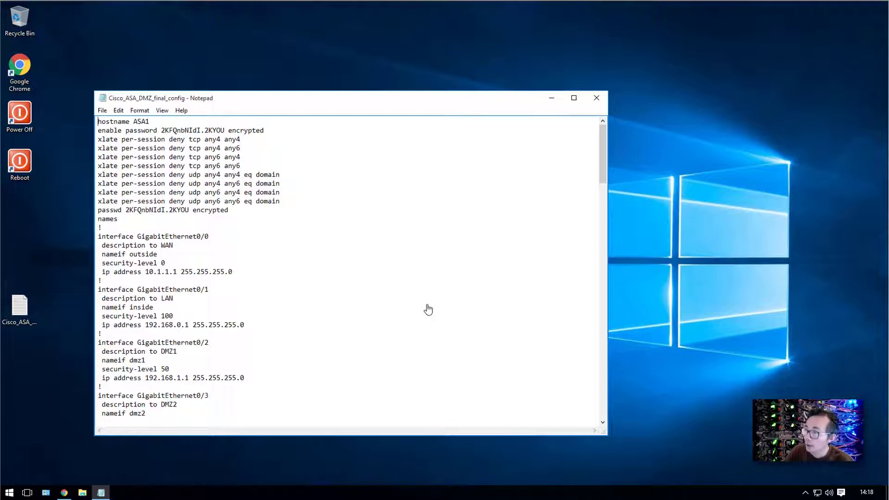
- Review the Cisco ASA configuration text, examining its access-list rules, NAT statements and access-group entries
scroll(428, 309, down, 14)
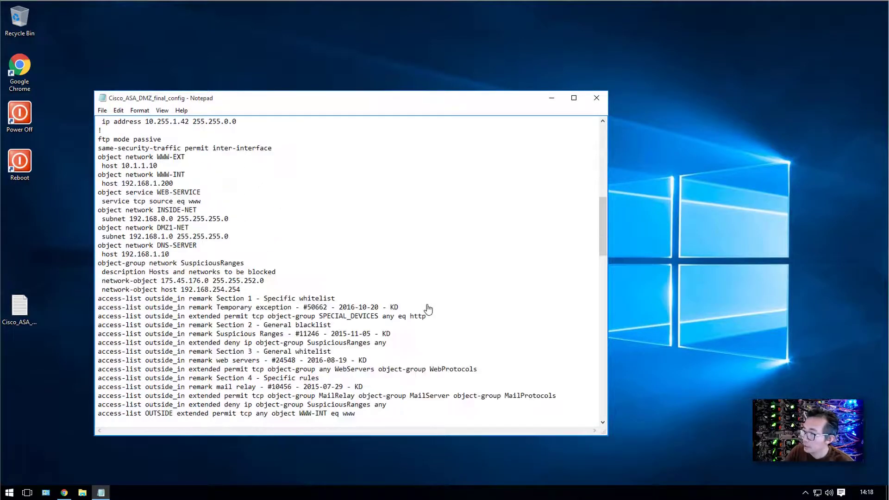
scroll(428, 309, down, 4)
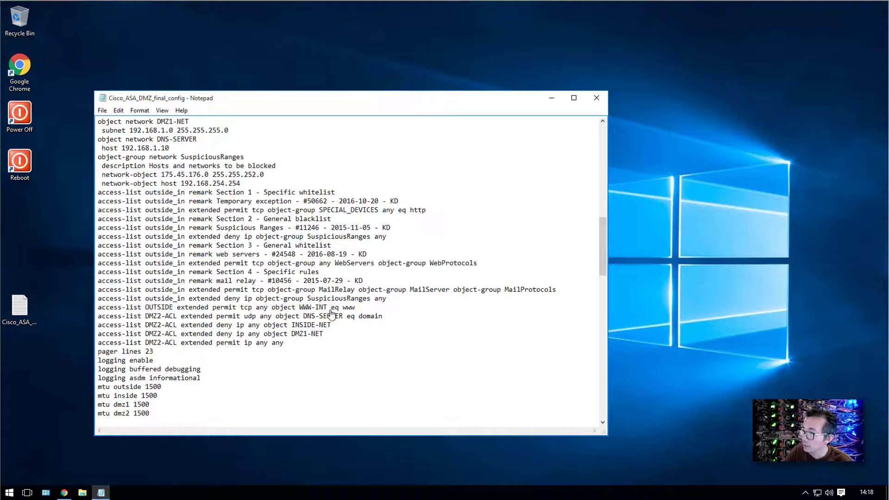
drag(336, 343, 98, 192)
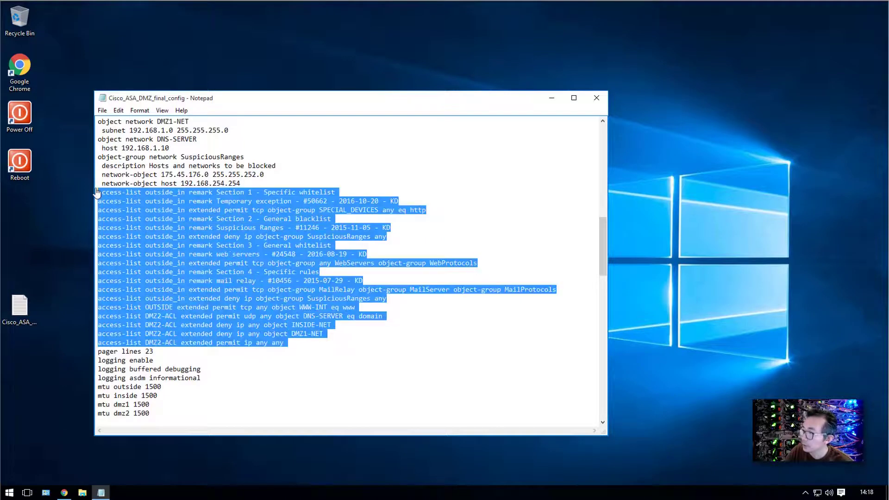
click(423, 277)
scroll(425, 280, down, 9)
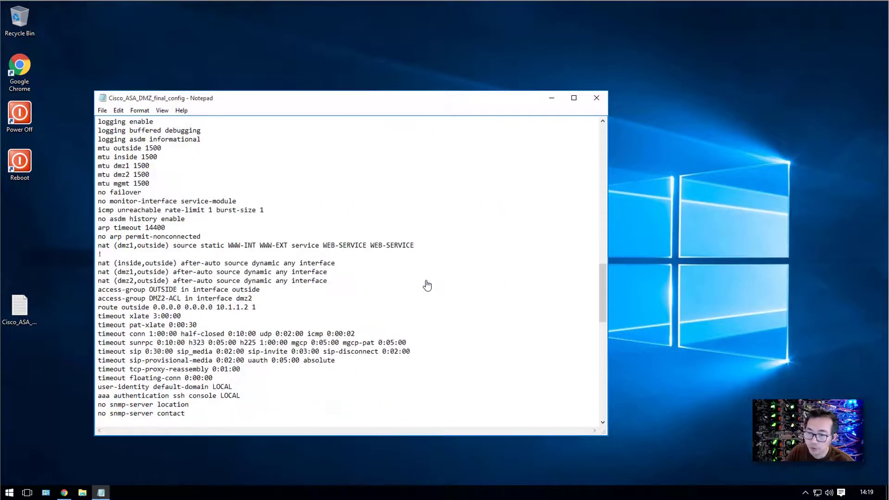
scroll(427, 286, down, 2)
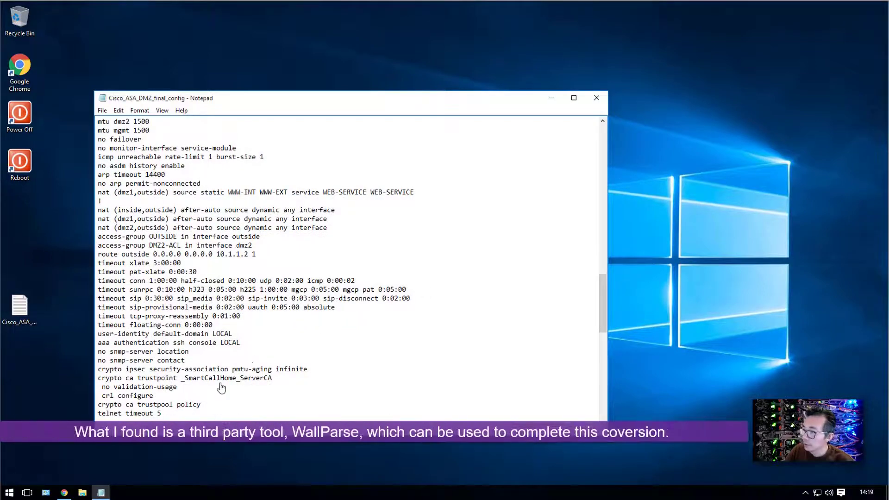
- Switch to Chrome and read through the WallParse website's description, features, screenshots and command line options
click(64, 492)
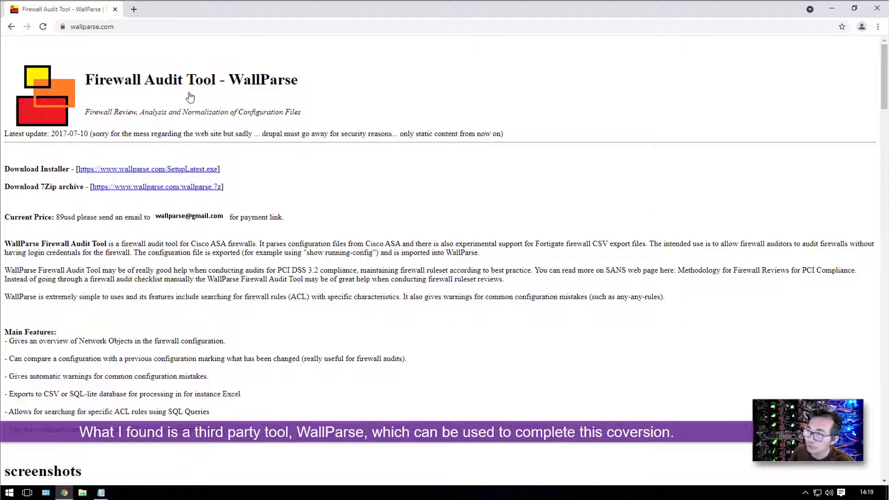
drag(230, 81, 313, 86)
click(160, 30)
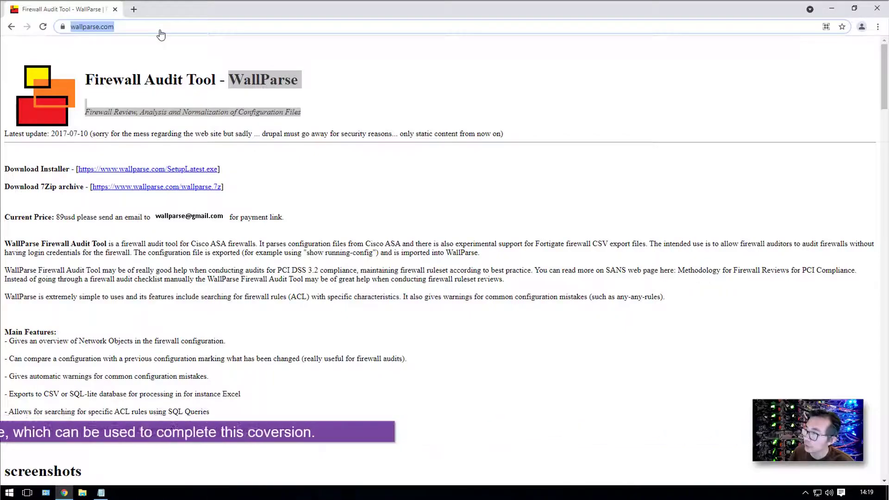
click(282, 168)
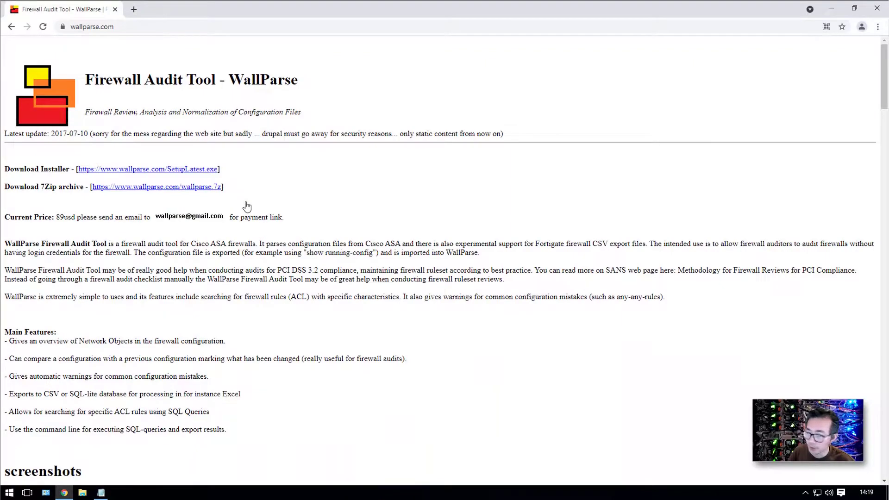
scroll(262, 228, down, 3)
scroll(262, 228, down, 6)
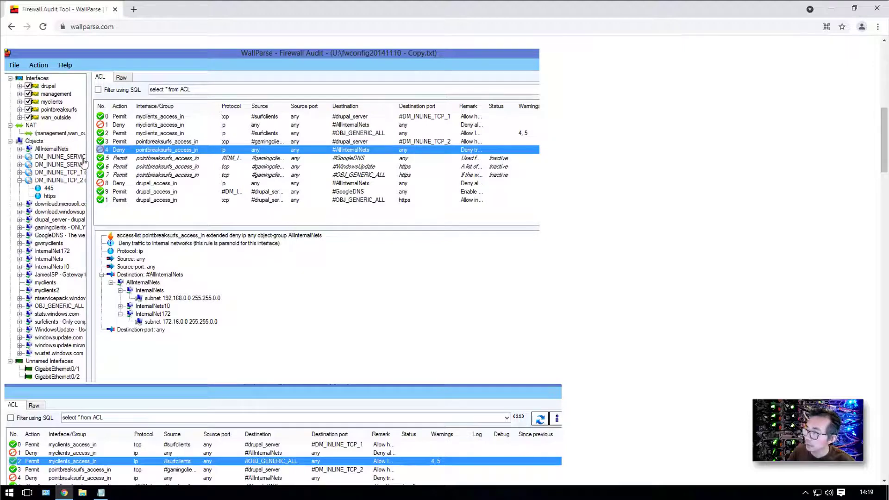
scroll(244, 323, down, 5)
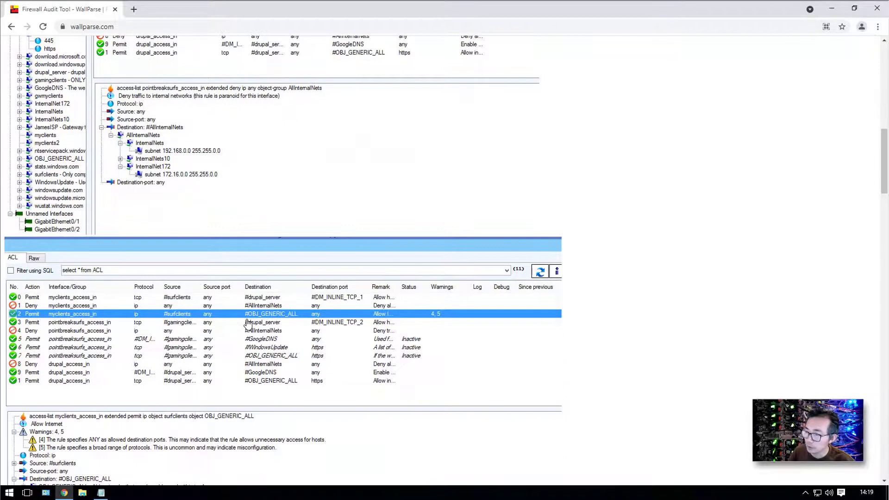
scroll(248, 324, down, 4)
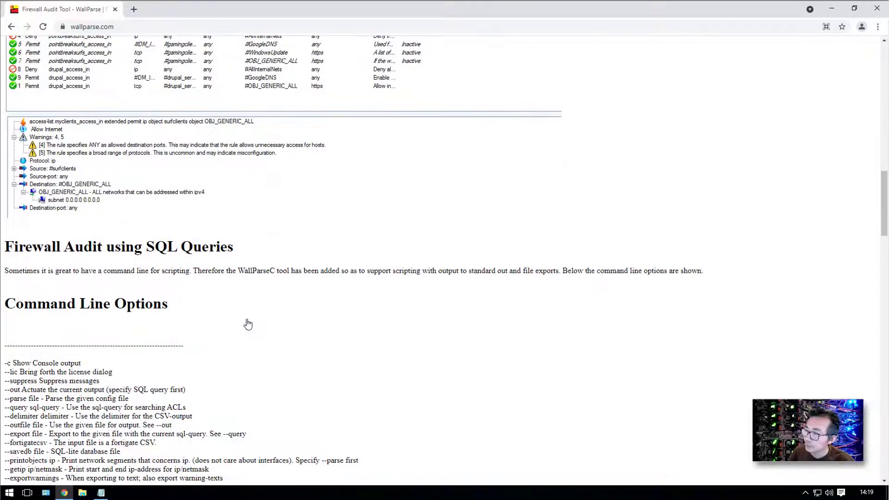
scroll(248, 324, up, 20)
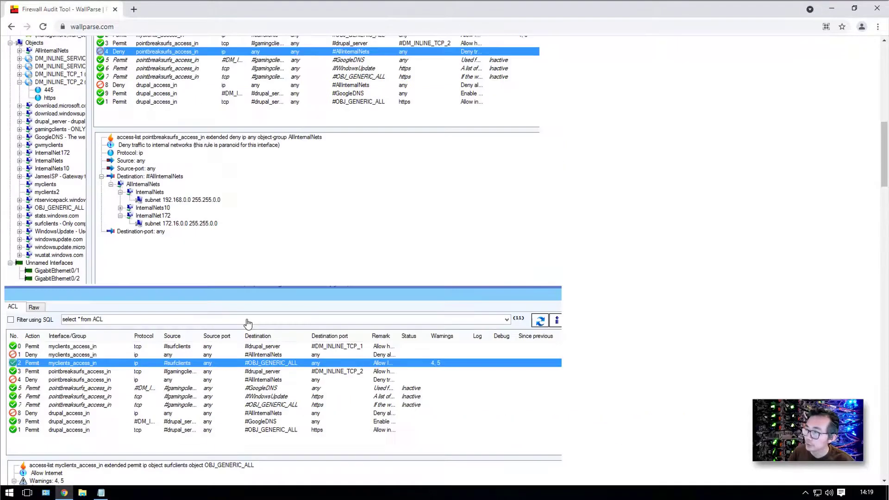
scroll(248, 323, up, 2)
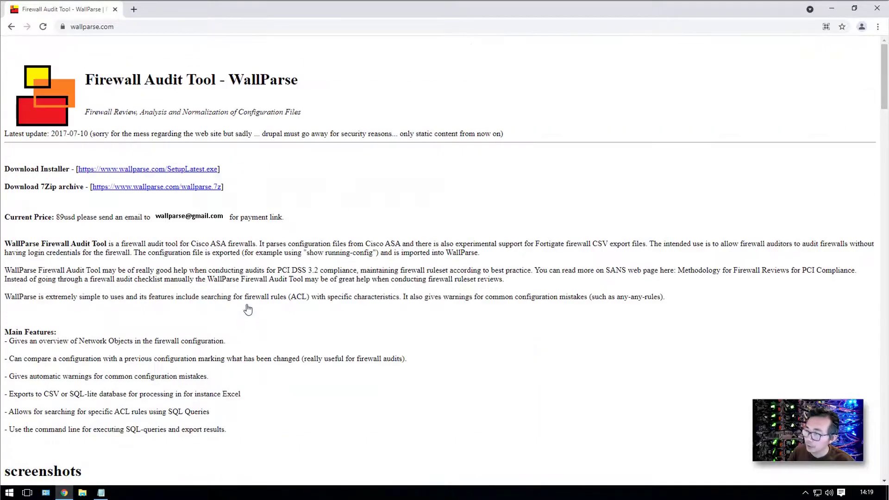
- Download the WallParse 7Zip archive and show wallparse.7z in its download folder
click(211, 187)
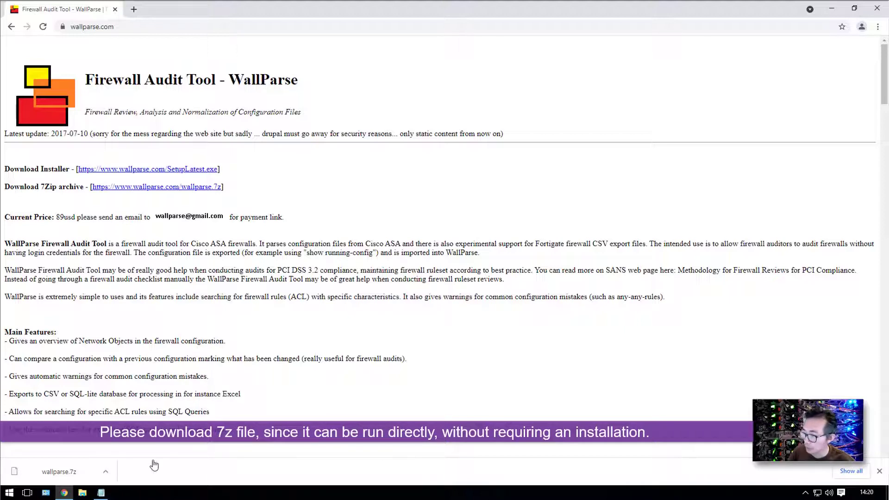
click(110, 472)
click(139, 445)
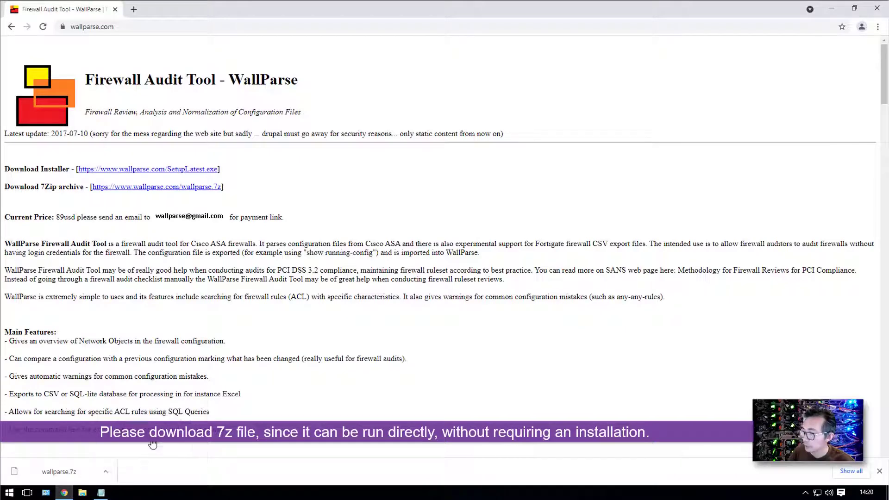
- Extract wallparse.7z with 7-Zip into a wallparse subfolder of Downloads
right_click(339, 170)
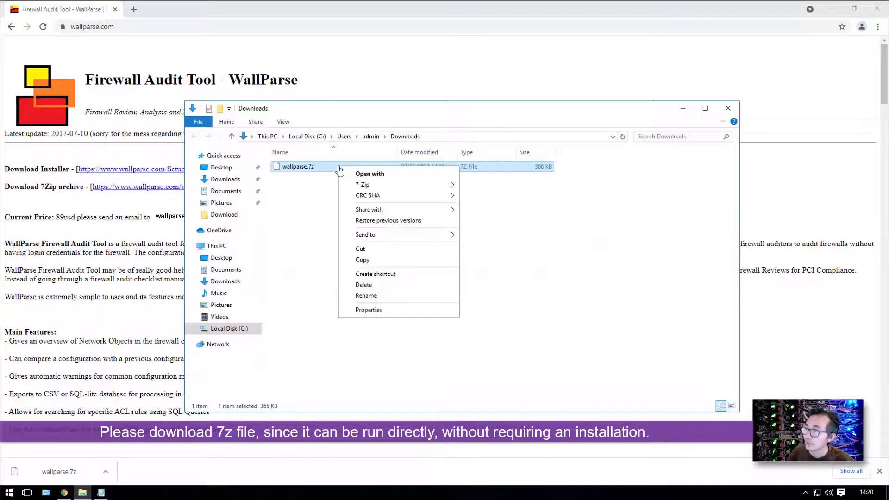
mouse_move(368, 186)
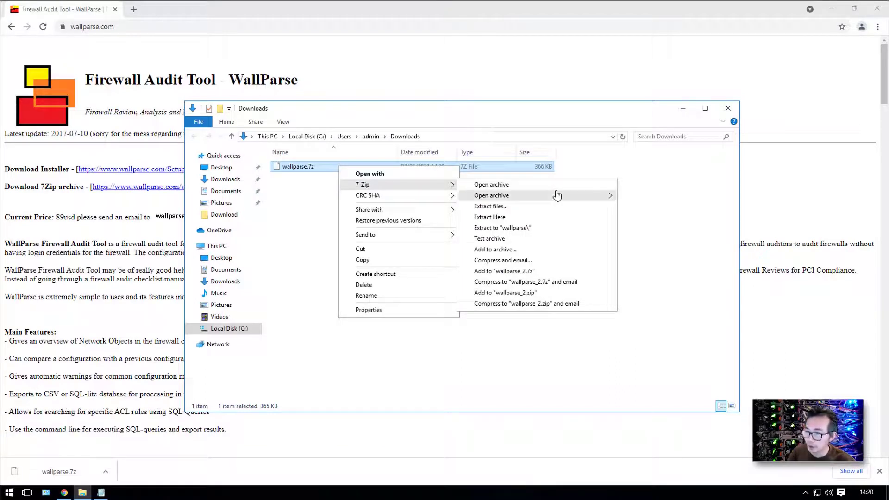
click(565, 228)
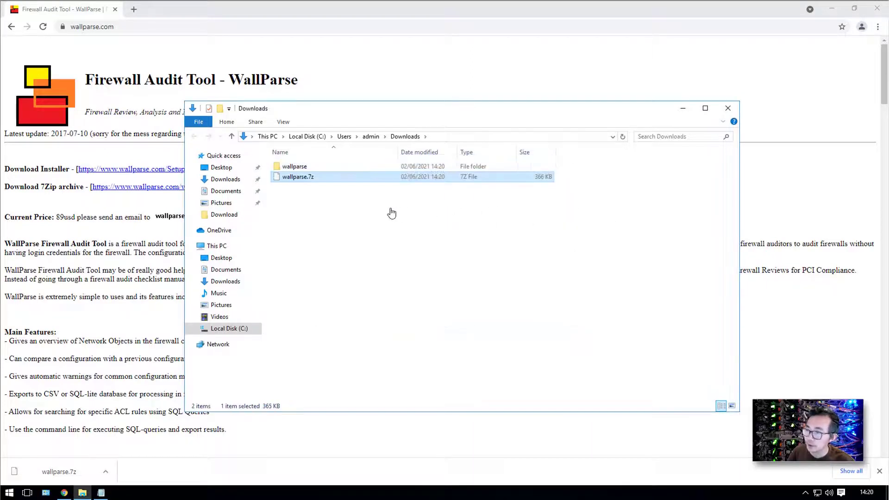
- Launch the WallParse application from the extracted wallparse folder and continue with the unlicensed version
double_click(325, 168)
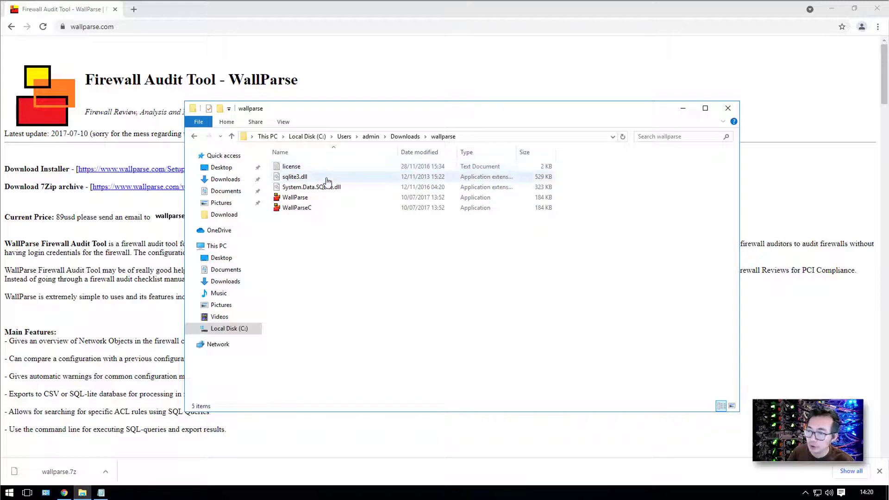
click(329, 203)
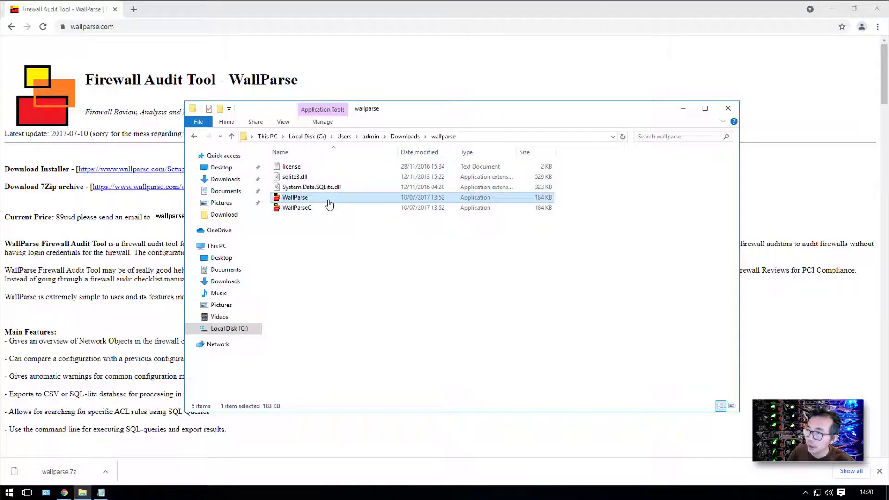
double_click(329, 204)
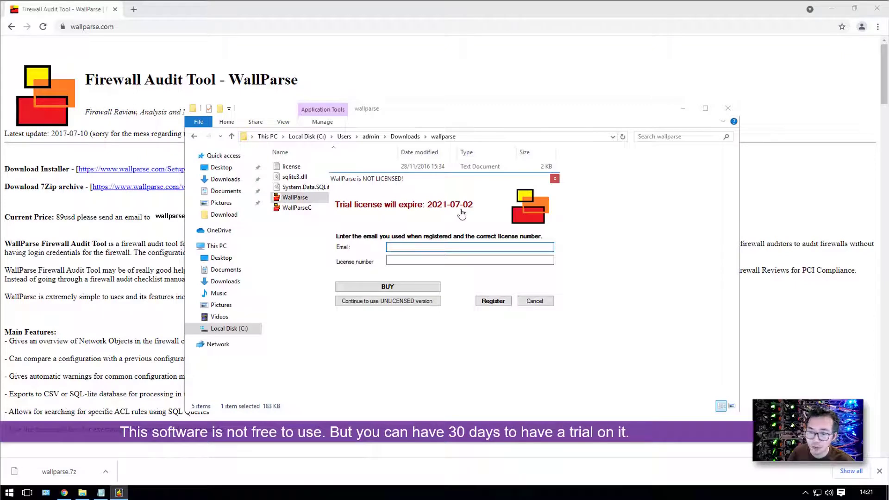
click(407, 301)
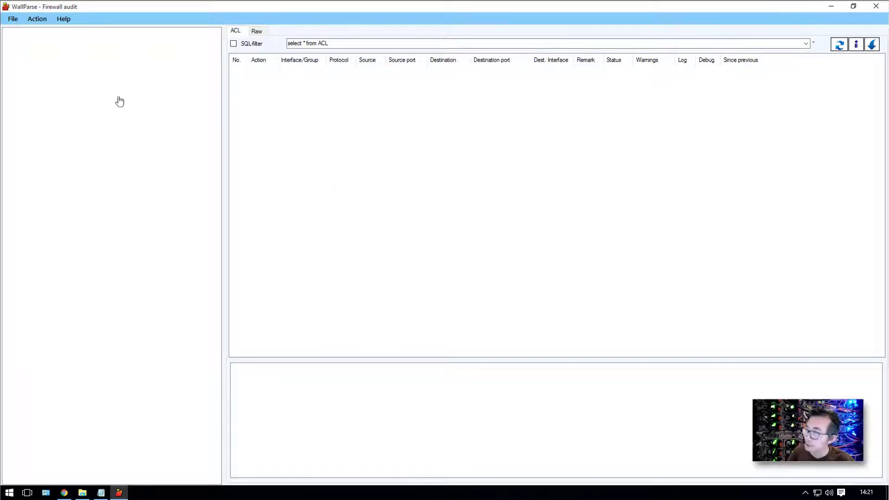
- Load the Cisco_ASA_DMZ_final_config file from the Desktop and accept parsing it with the Cisco ASA template
click(12, 19)
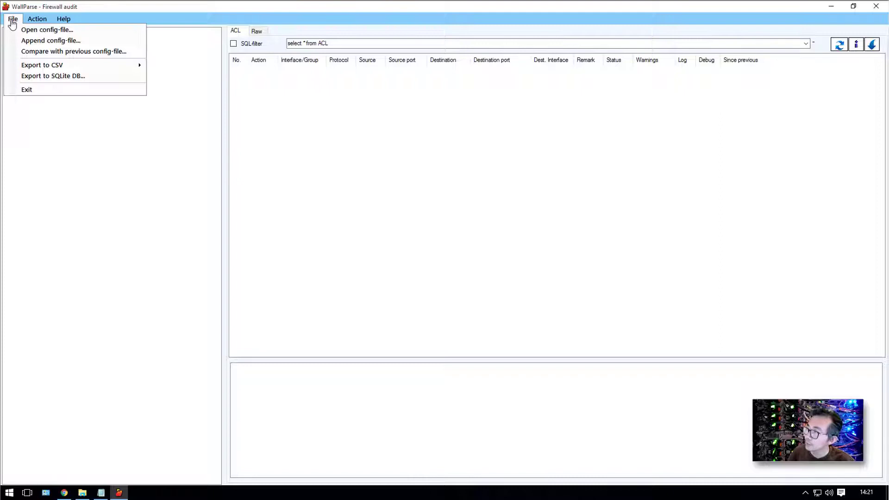
click(47, 41)
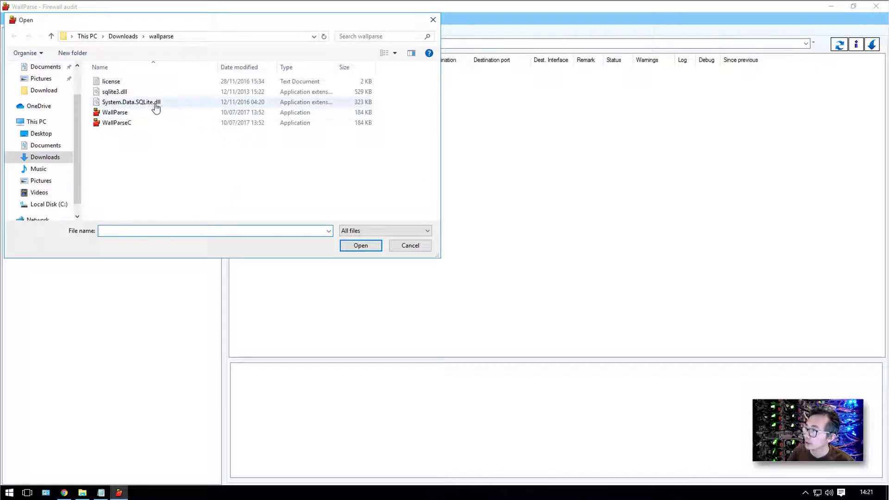
click(57, 136)
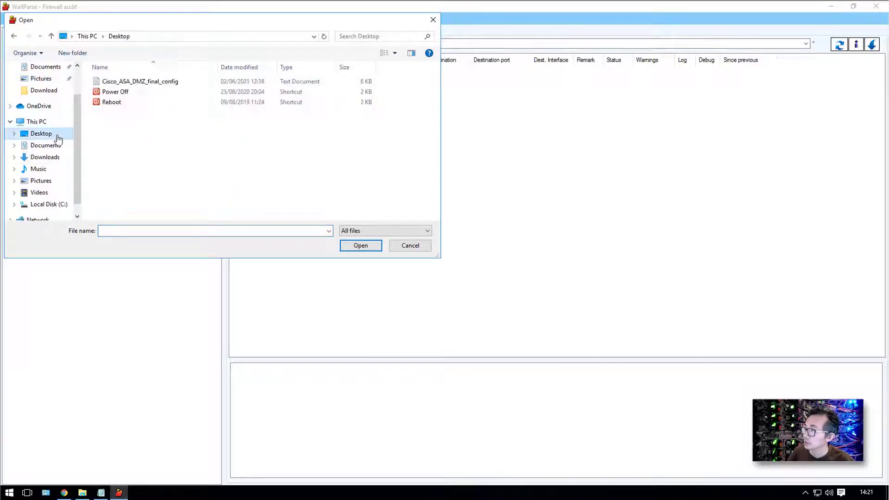
click(148, 83)
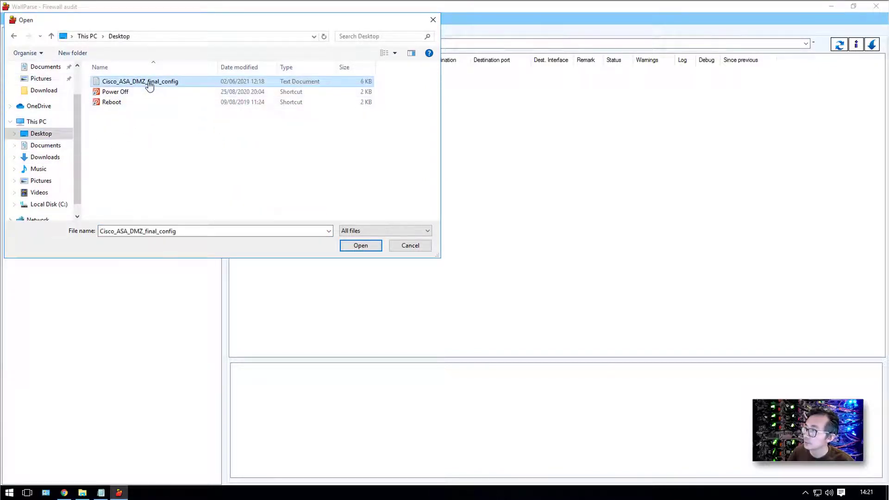
double_click(149, 87)
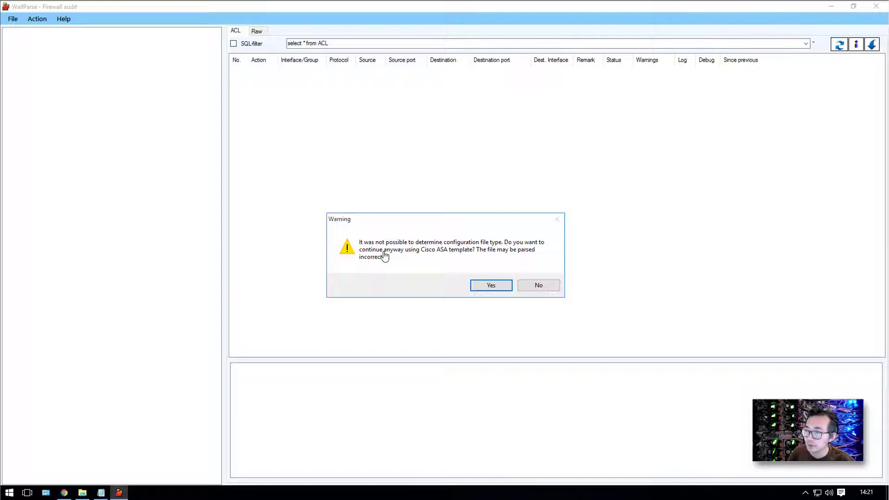
click(489, 286)
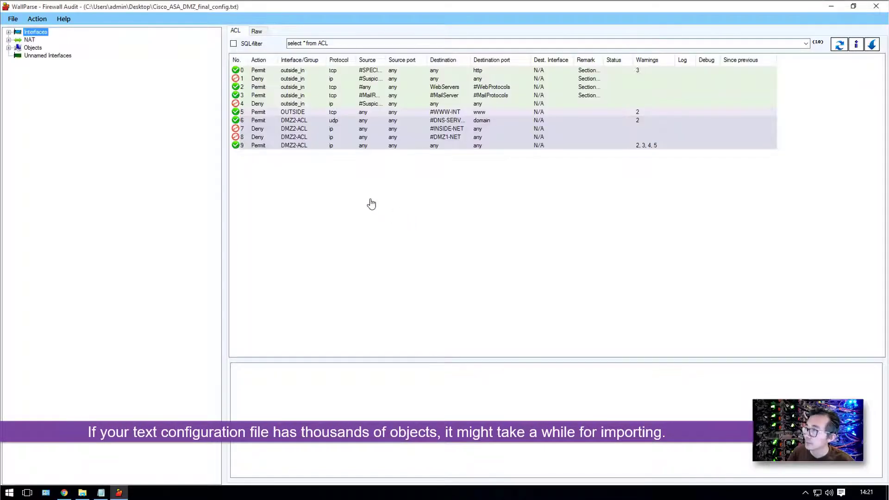
- Expand the Interfaces, NAT and Objects groups of the parsed configuration to inspect their entries
click(8, 32)
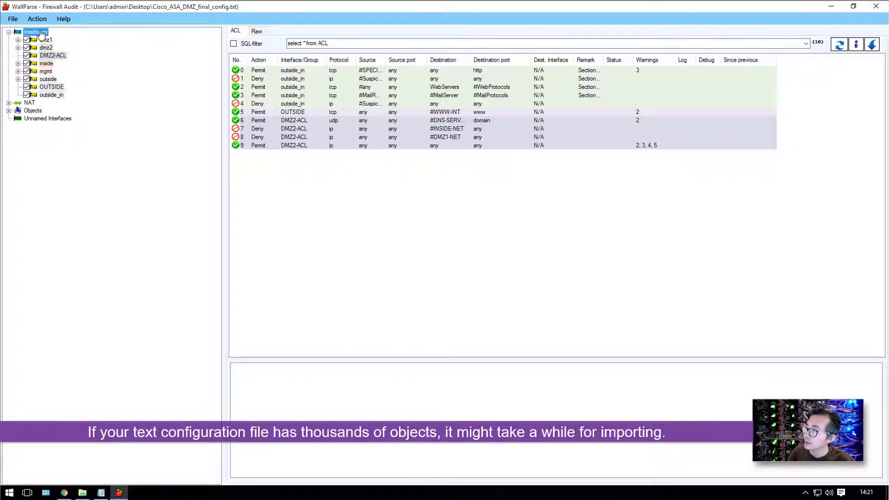
click(9, 102)
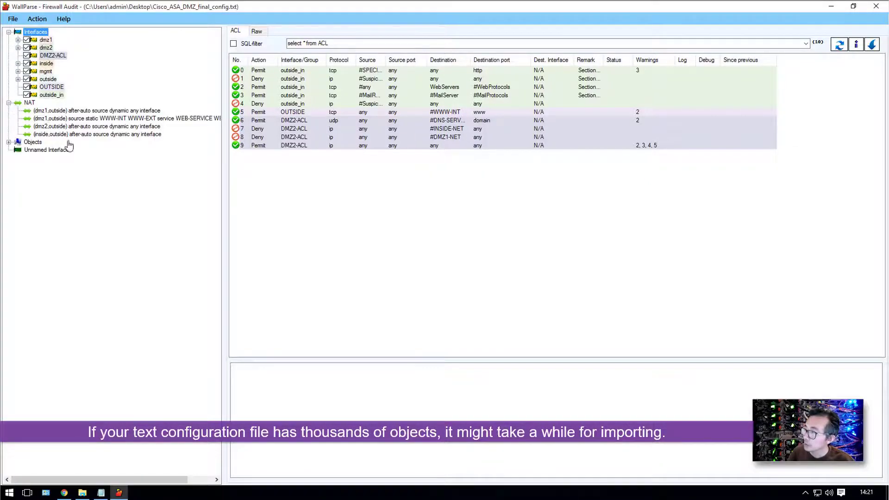
click(9, 142)
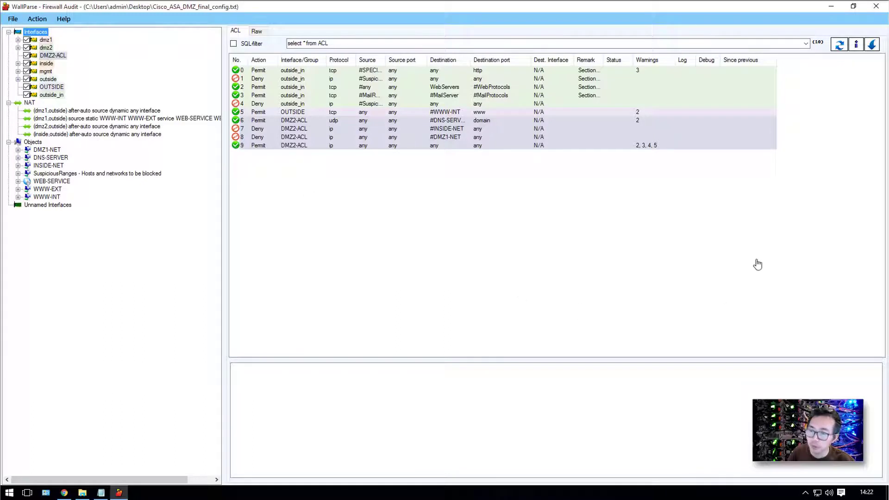
- Examine the SQL filter query "select * from ACL" above the parsed rule table
click(346, 44)
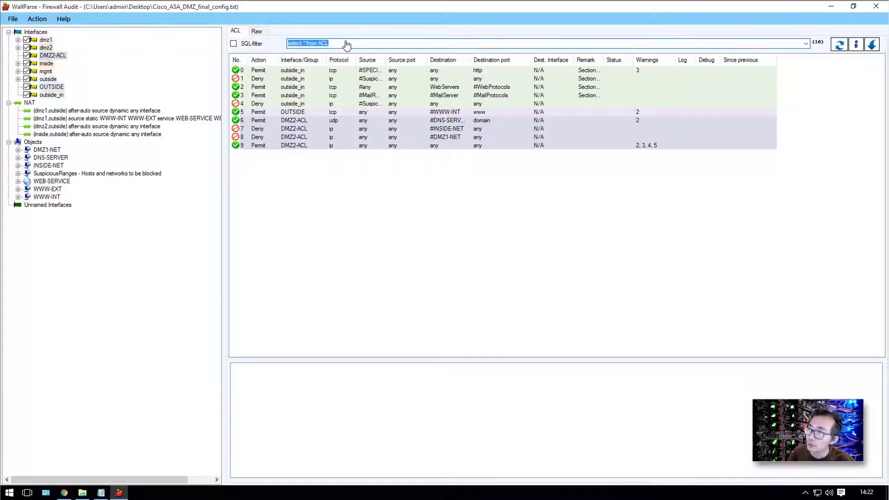
click(340, 45)
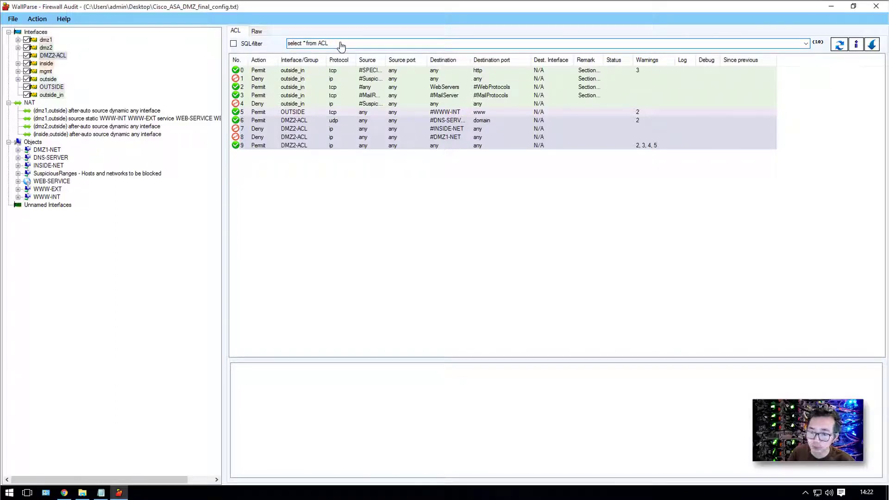
drag(338, 44, 284, 44)
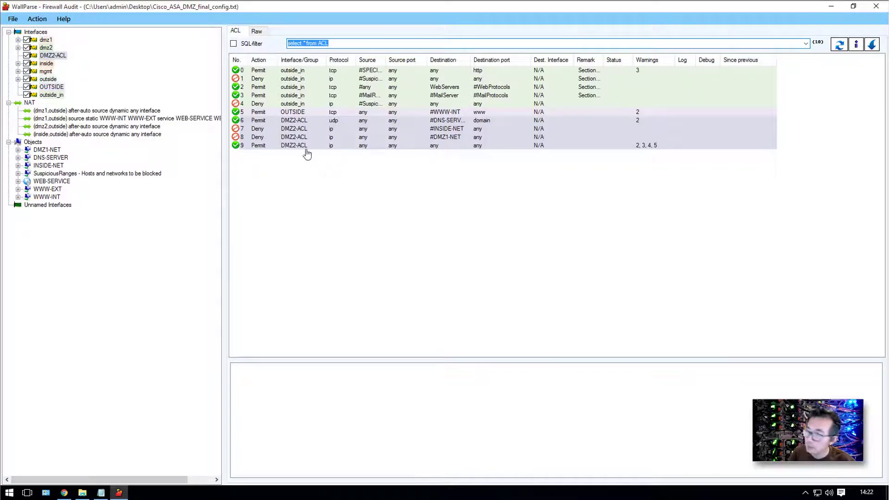
- Export all parsed rules to CSV, saving the text file on the Desktop as "Firewall Rules Exported"
click(12, 20)
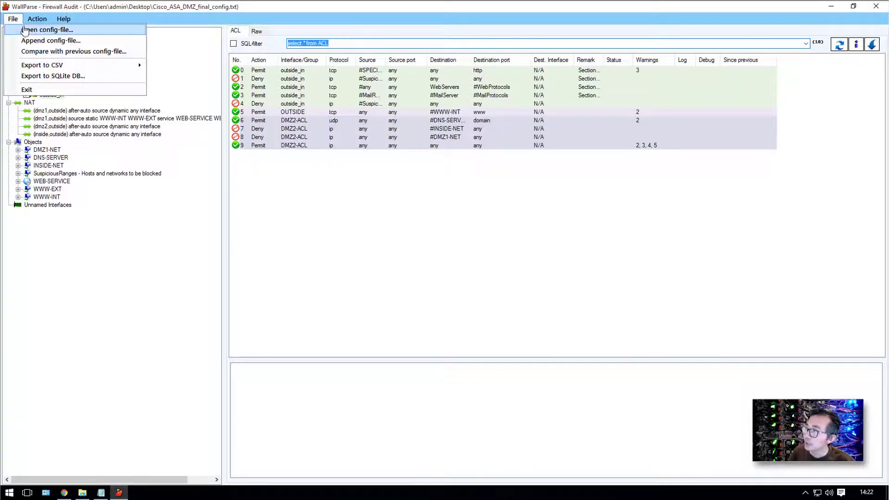
mouse_move(68, 70)
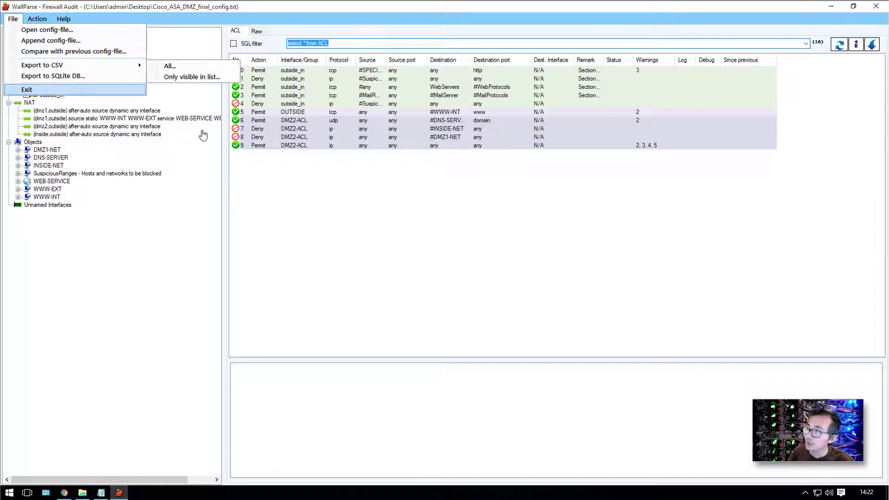
click(174, 65)
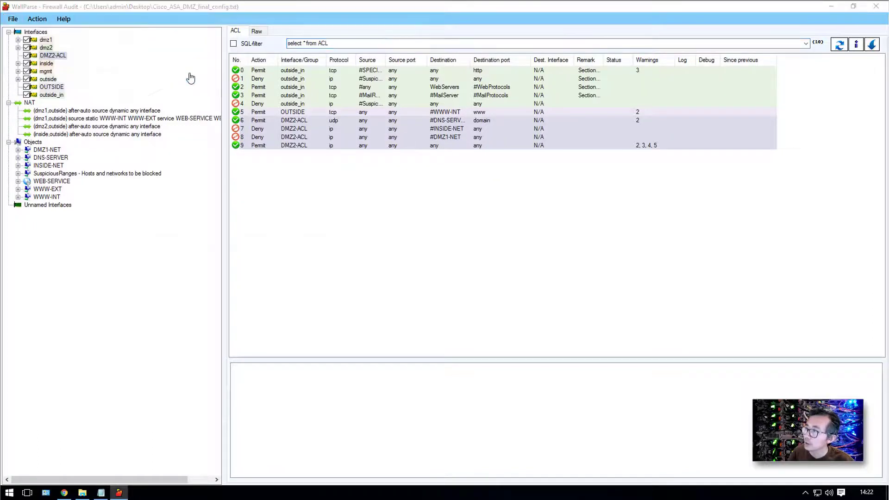
drag(218, 20, 422, 83)
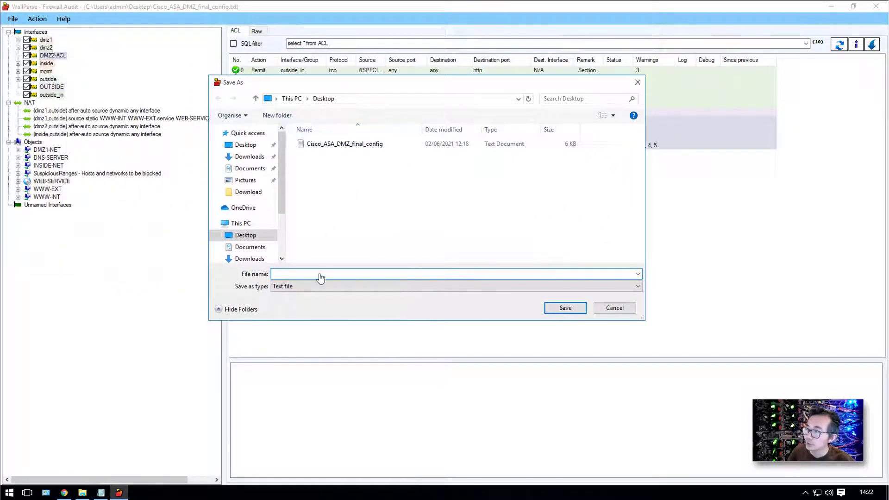
text(Firewall Rules)
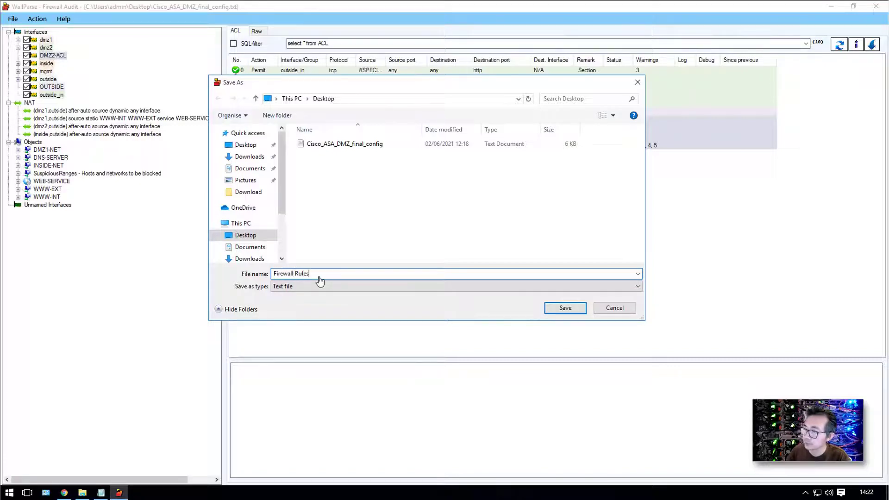
text( Exported)
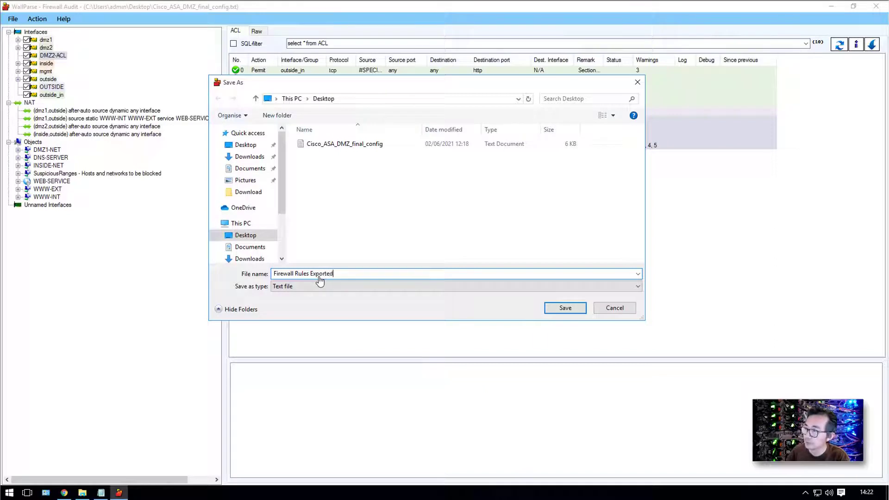
click(557, 311)
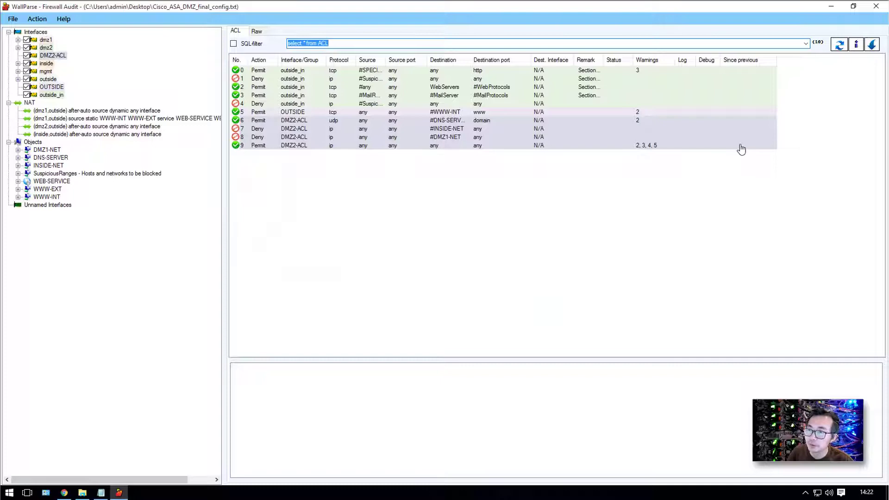
- Minimize the open windows to reach the desktop and open the Firewall Rules Exported file
click(829, 10)
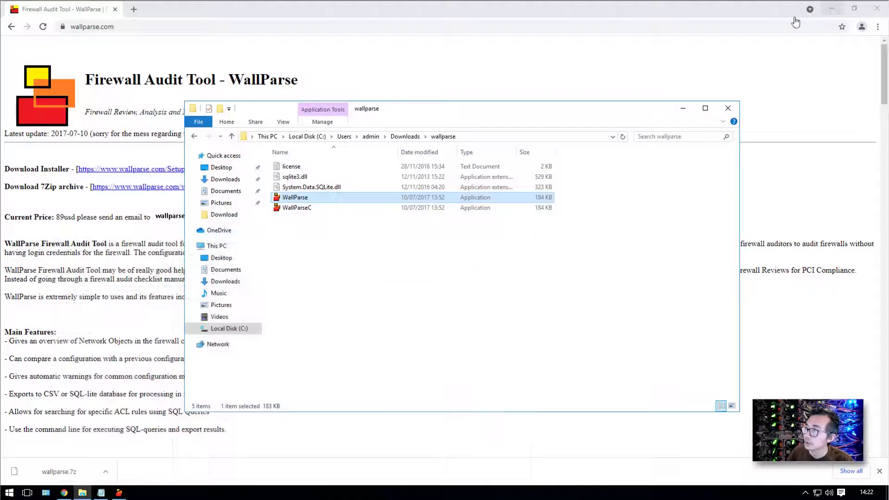
click(680, 109)
click(831, 8)
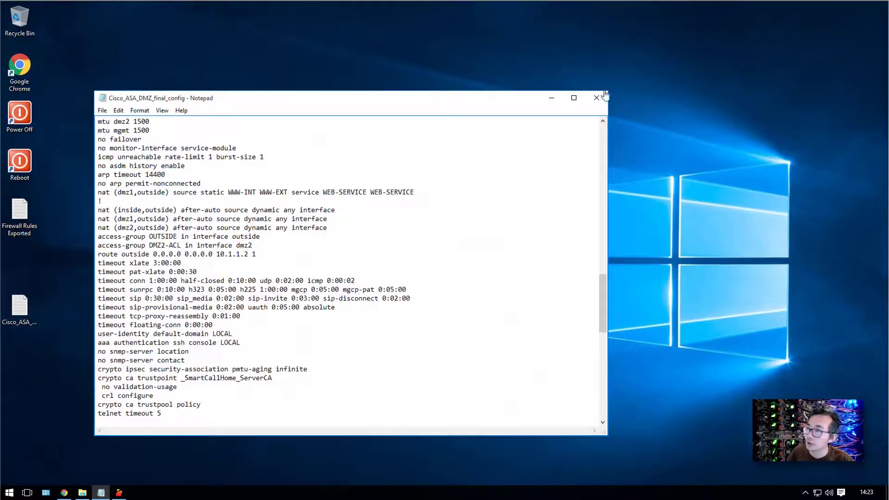
click(547, 101)
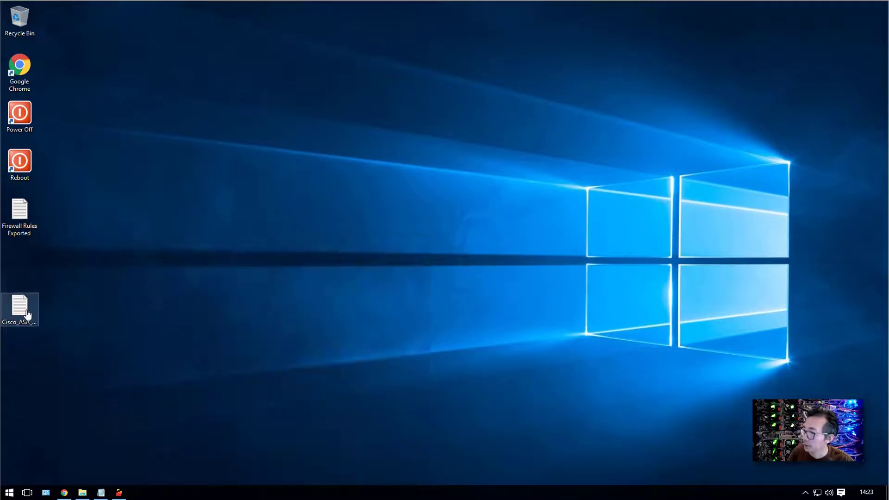
right_click(27, 314)
click(21, 218)
right_click(21, 211)
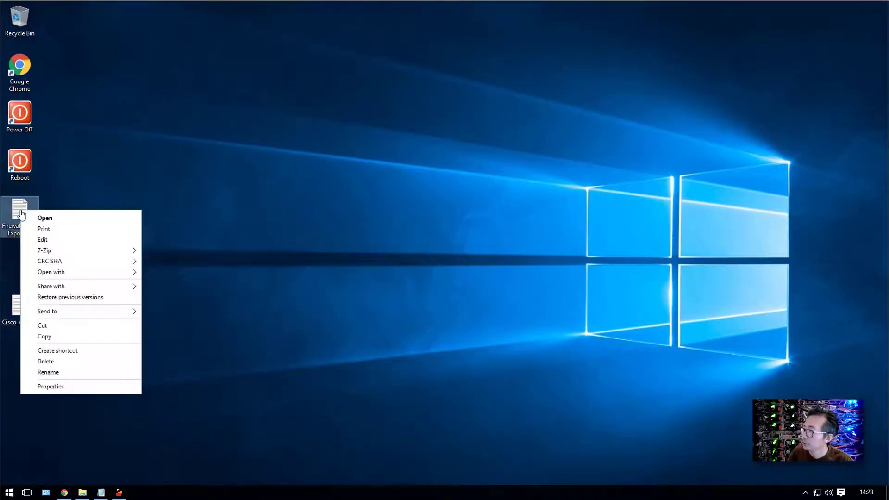
click(40, 218)
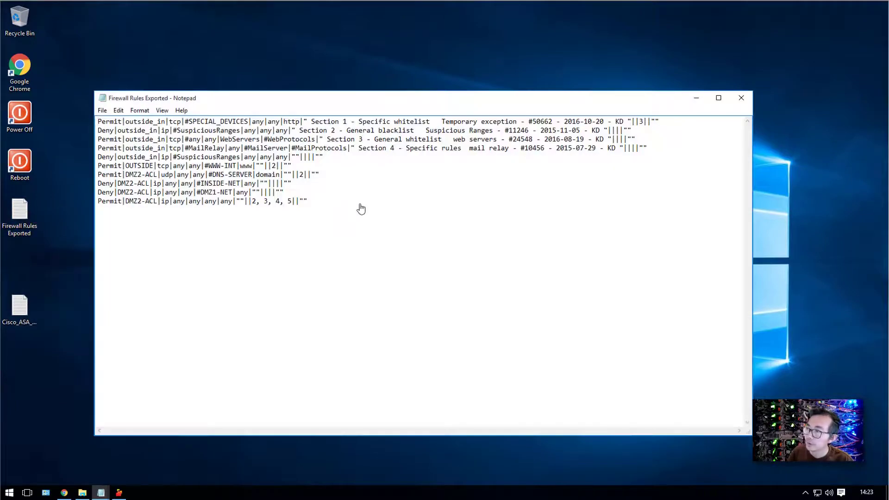
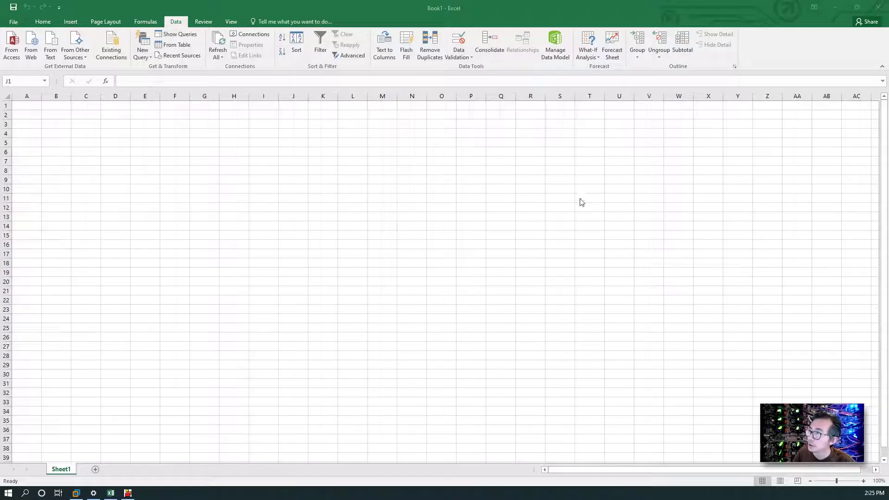
- In Excel's blank workbook, start a text import of Firewall Rules Exported.txt from the Desktop
click(177, 23)
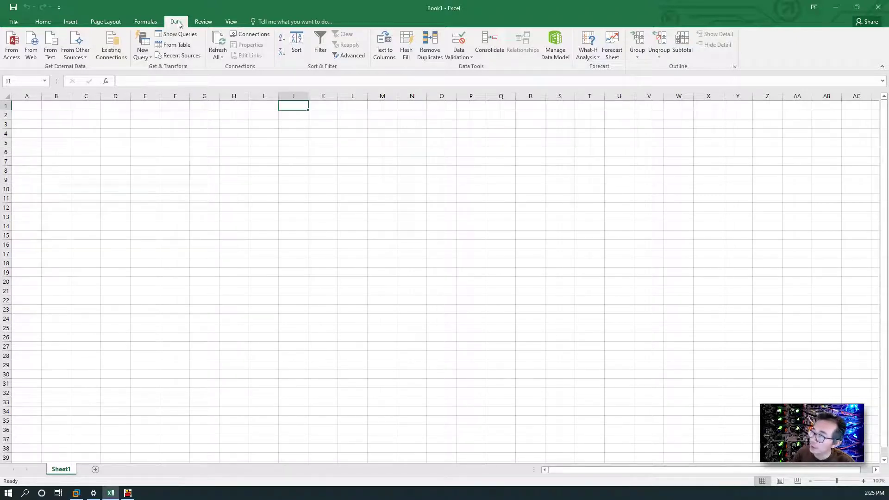
click(52, 47)
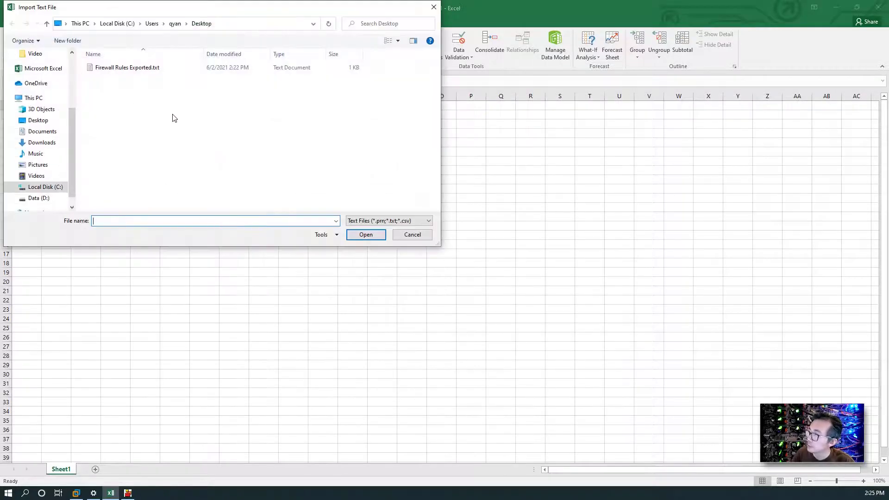
click(148, 70)
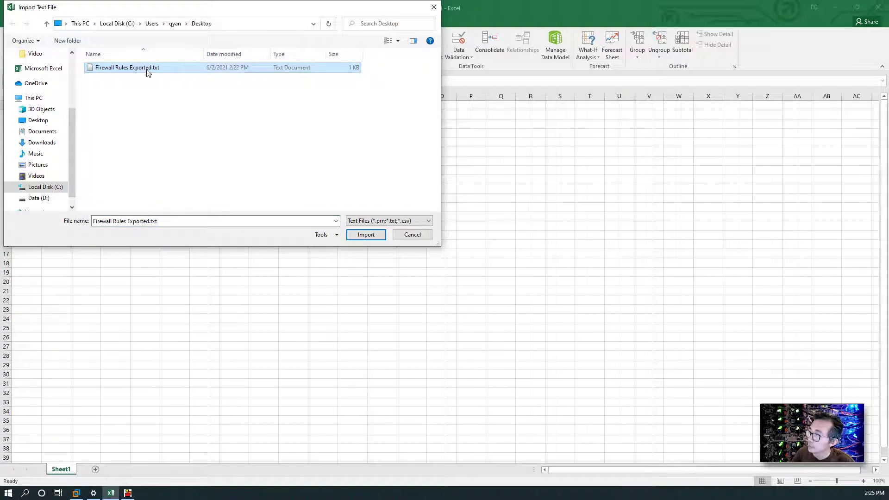
double_click(148, 69)
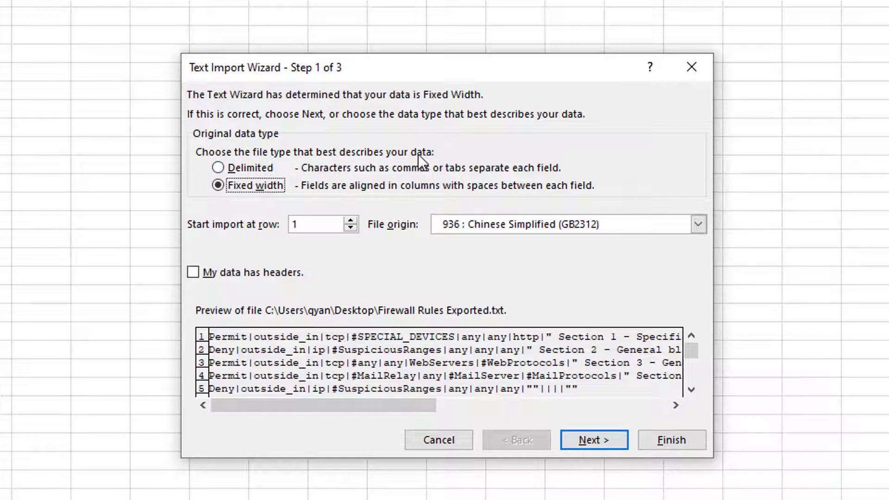
- Set the import to delimited data, turning off the Tab delimiter and using "|" as the custom delimiter
click(274, 170)
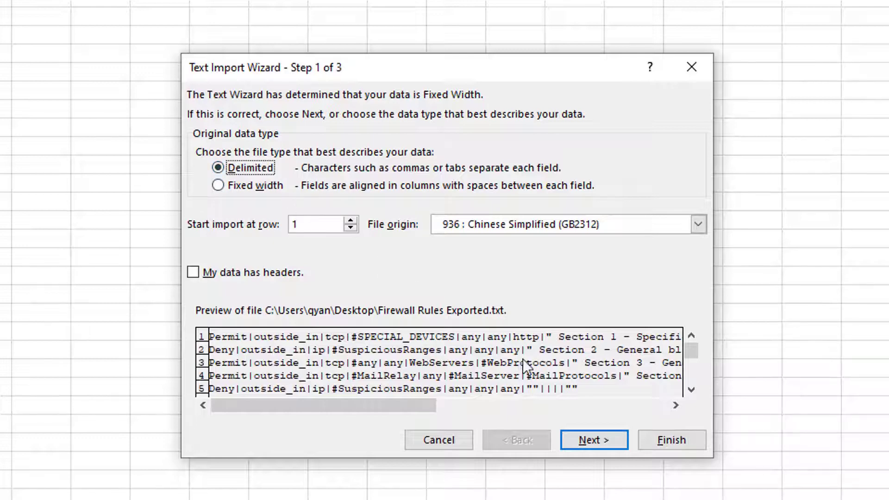
click(580, 437)
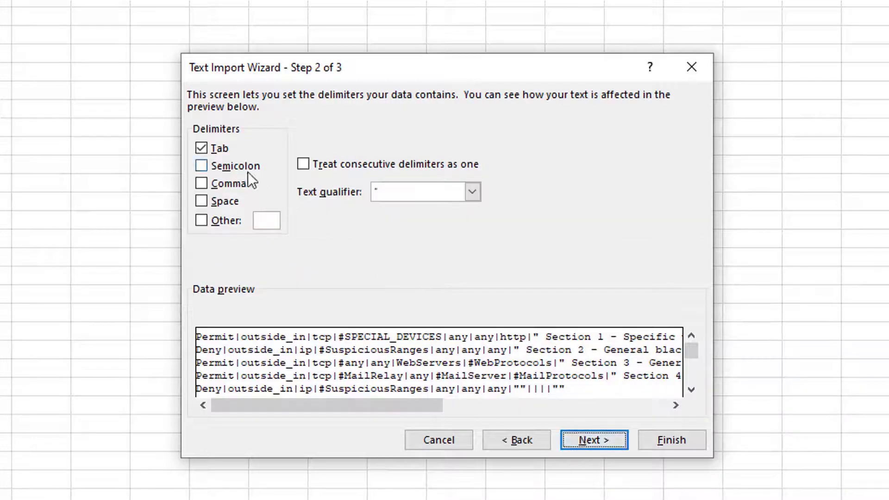
click(219, 149)
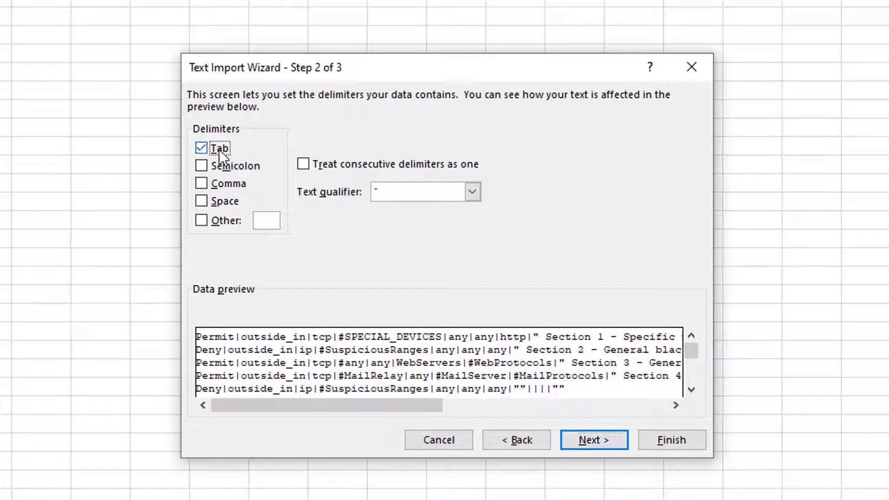
click(223, 218)
text(|)
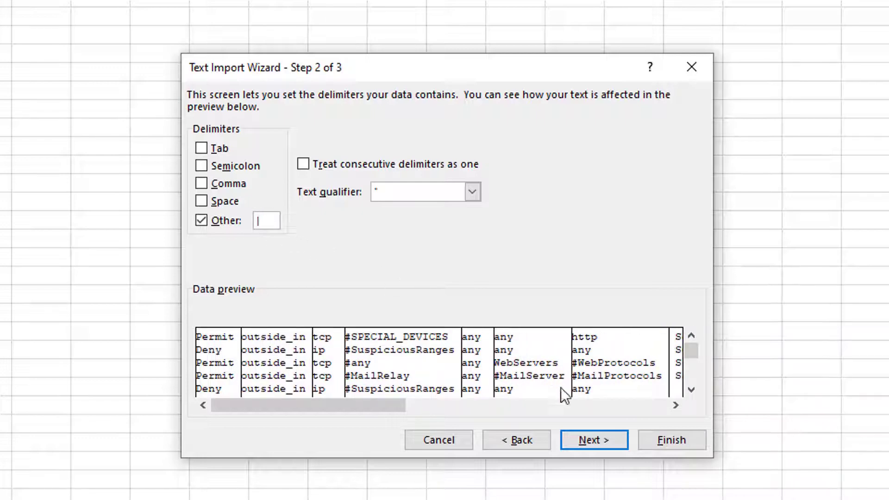
- Finish the text import with General column format and place the data in a new worksheet
click(593, 441)
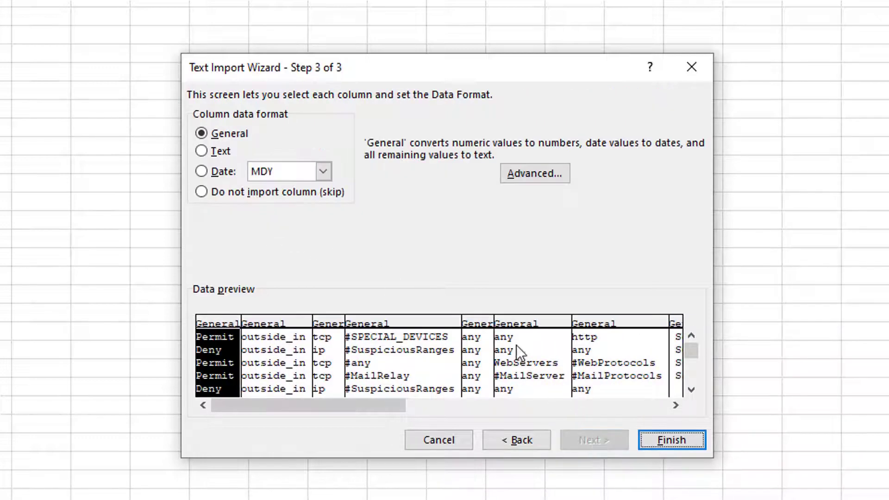
click(660, 445)
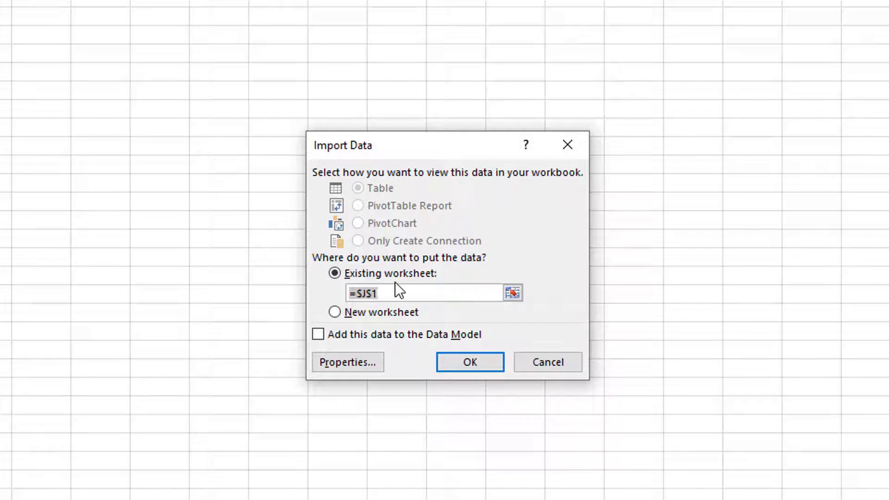
click(367, 319)
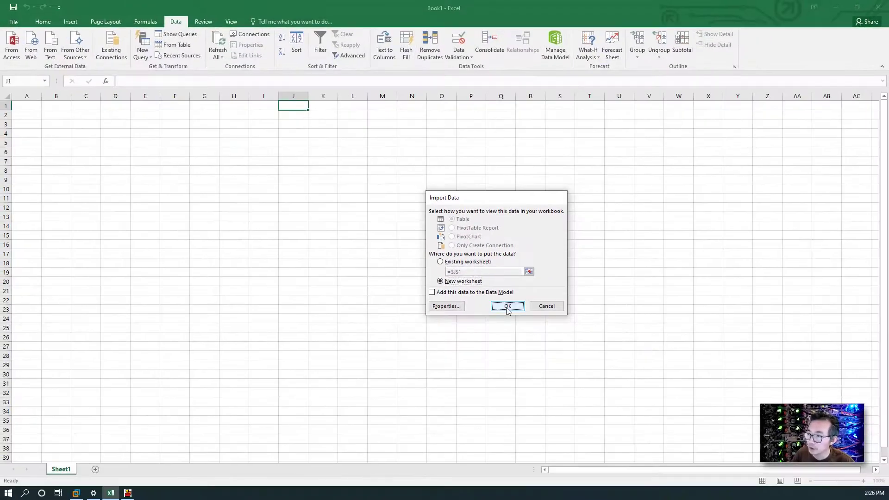
click(507, 306)
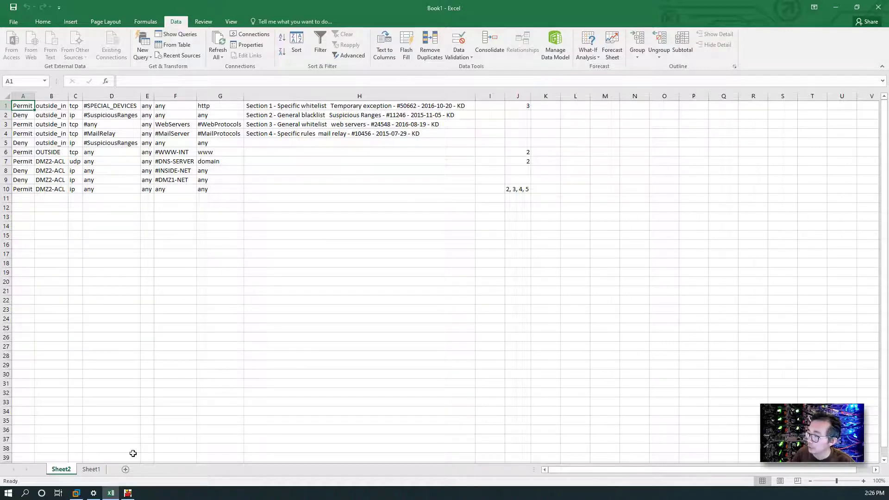
- Switch to WallParse and restore both its window and Excel's to smaller sizes, placing WallParse lower on the desktop
click(128, 493)
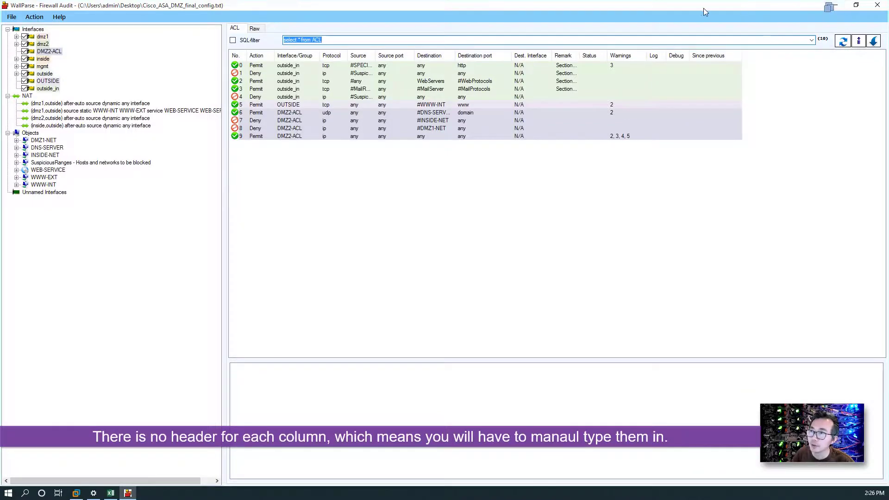
drag(704, 7, 378, 254)
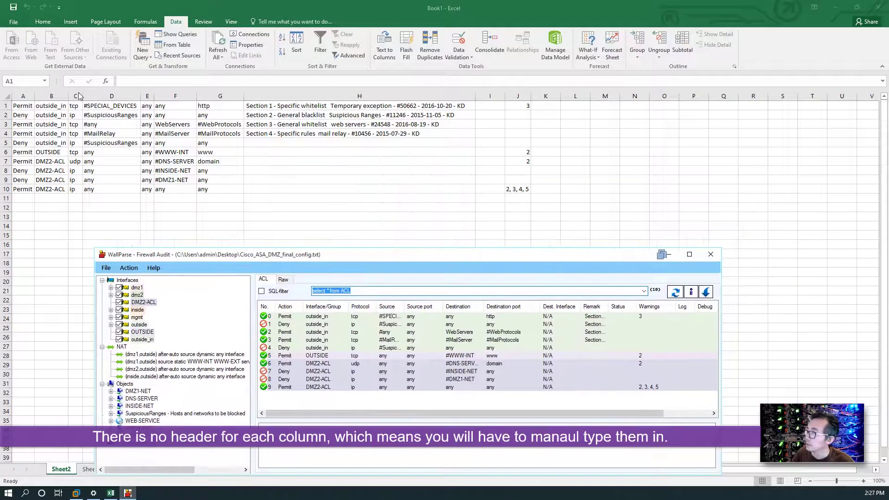
drag(335, 5, 395, 13)
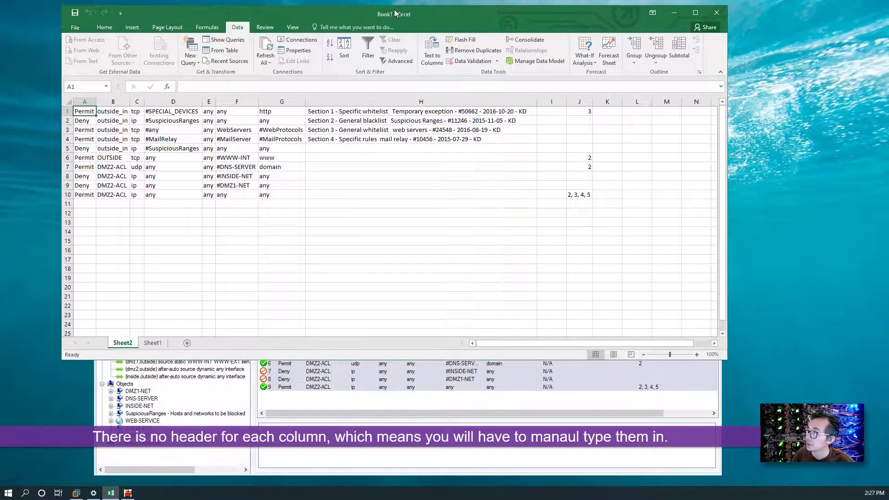
- Insert a blank row above the imported rules and enter the headers "Action" in A1 and "Interface" in B1
right_click(70, 113)
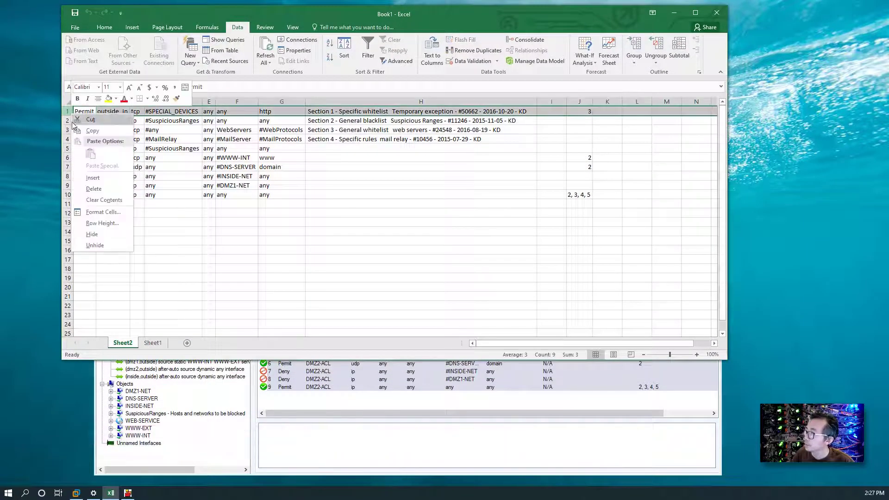
click(93, 180)
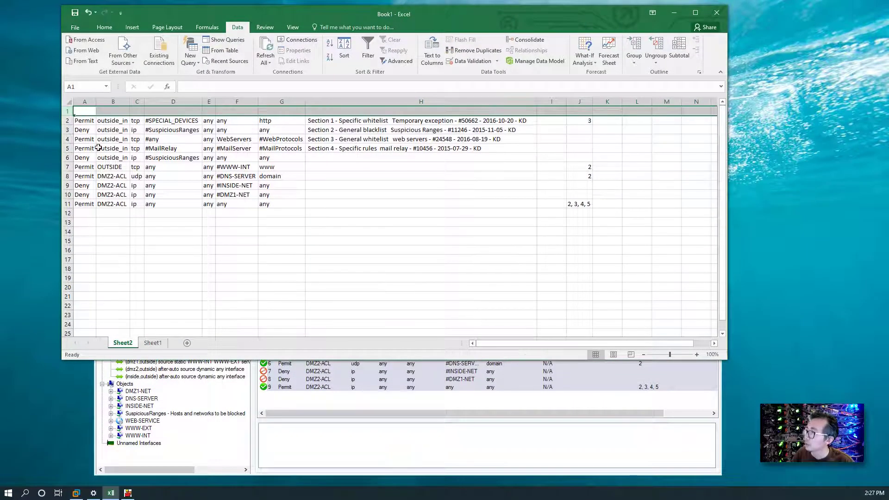
click(87, 113)
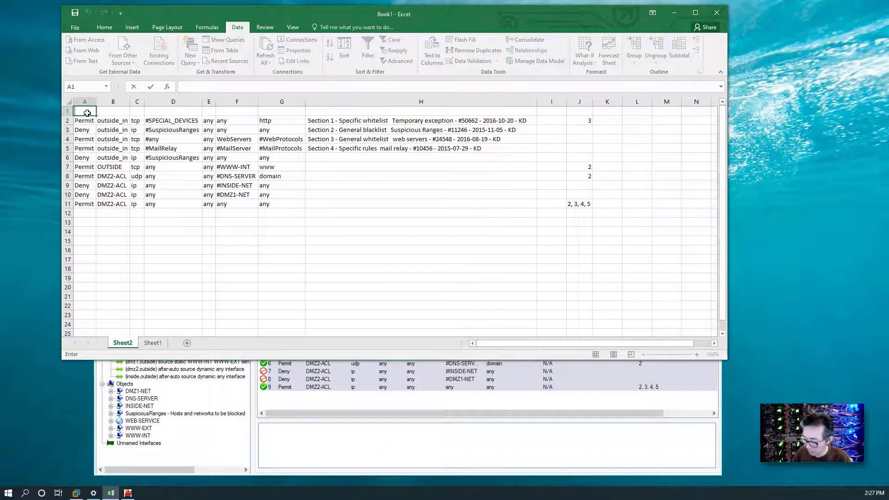
text(Action)
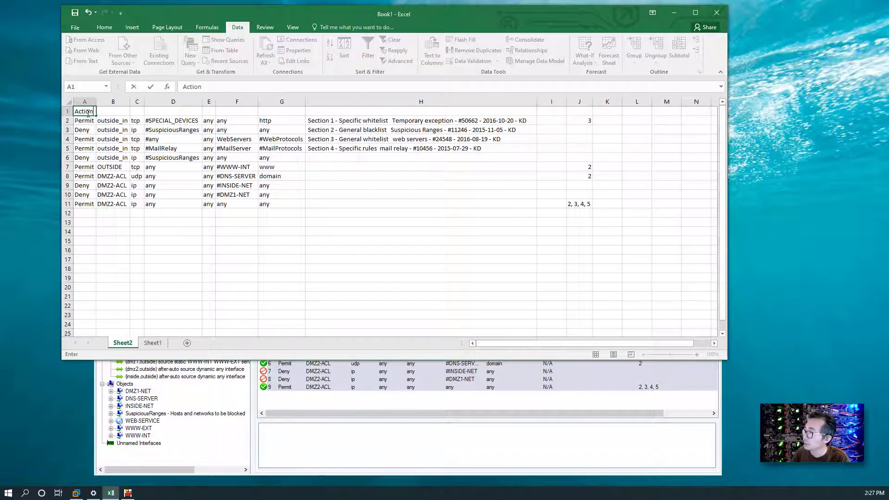
key(Tab)
text(Interface)
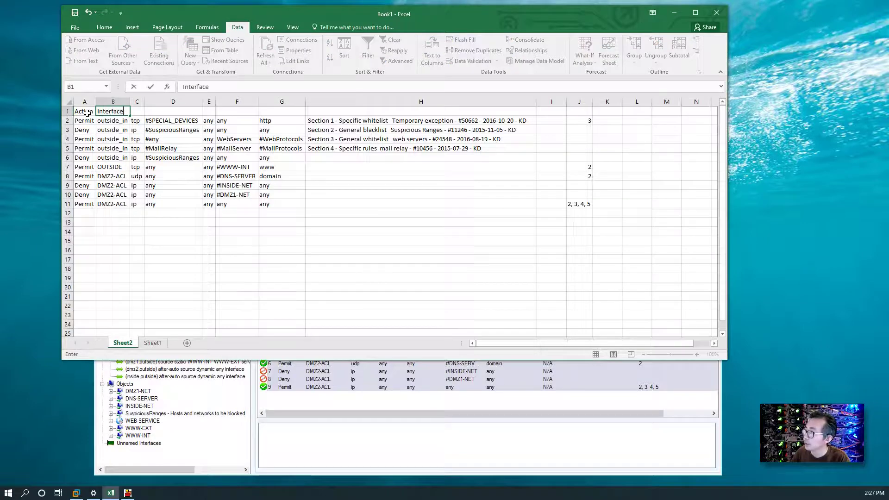
key(Tab)
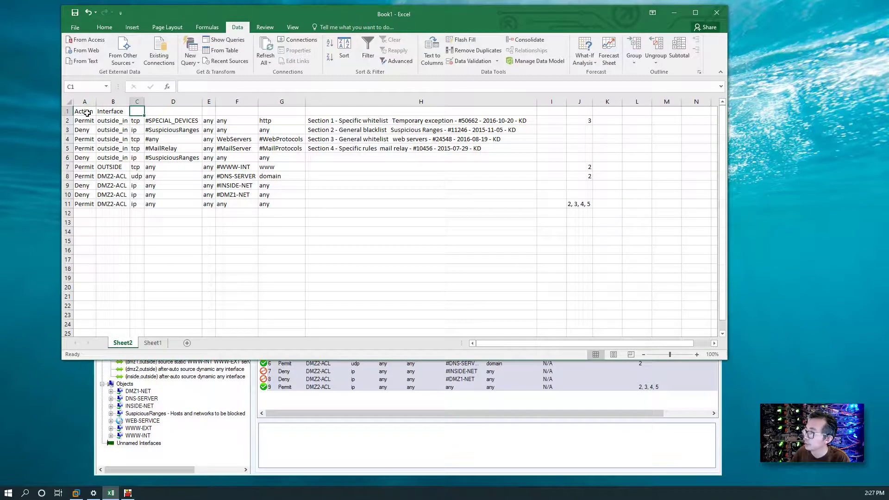
- Move the WallParse window below the Excel window, and enter the headers "Protocol" in C1 and "Source" in D1 of the worksheet
click(302, 434)
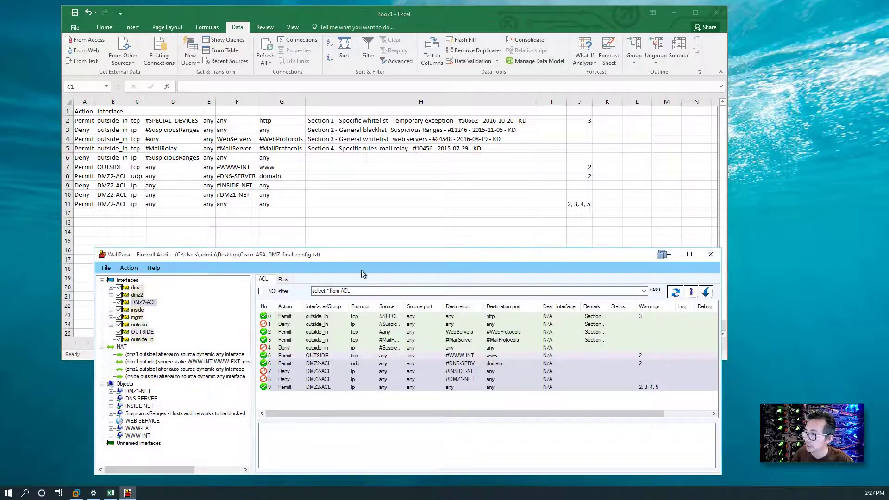
drag(366, 257, 351, 370)
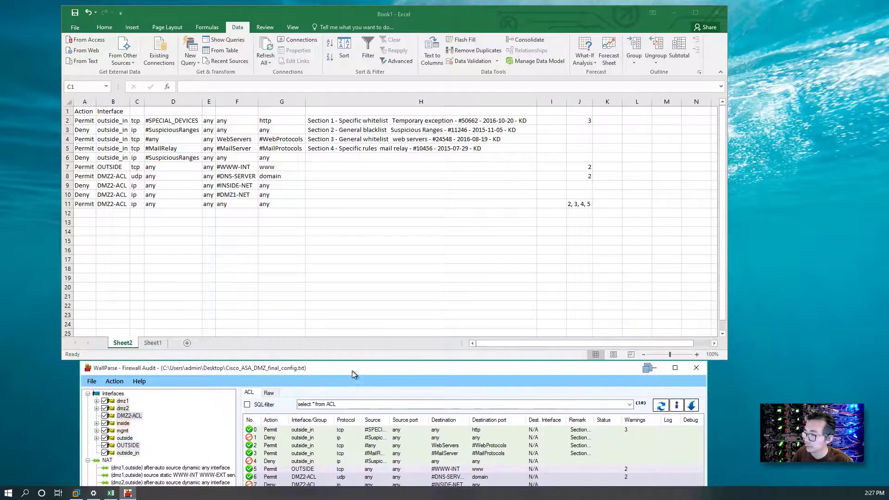
click(141, 109)
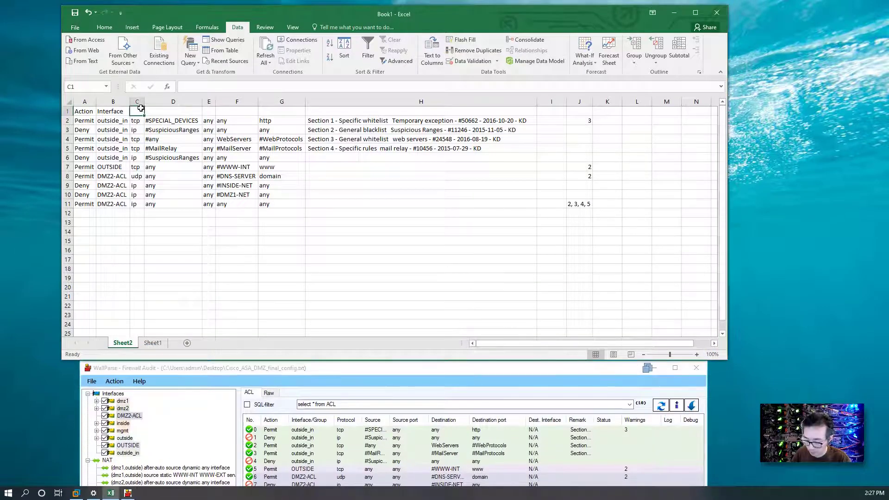
text(Protoc)
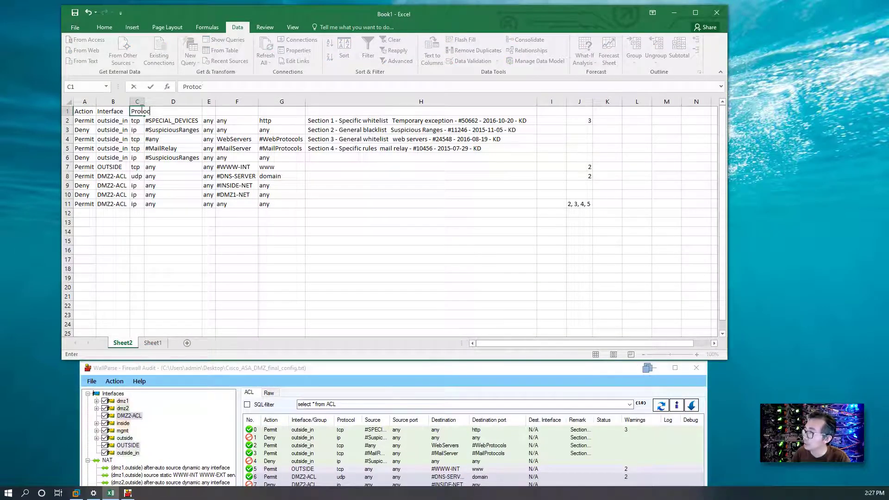
text(lol)
key(Tab)
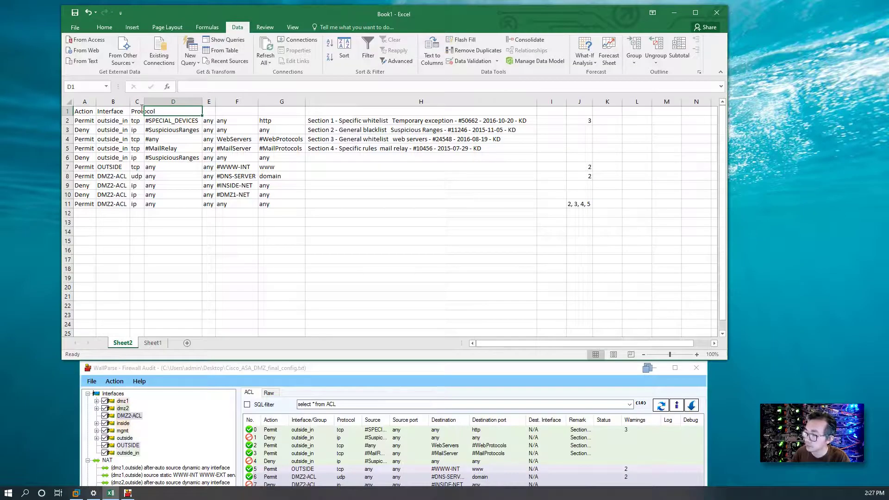
text(Source)
key(Tab)
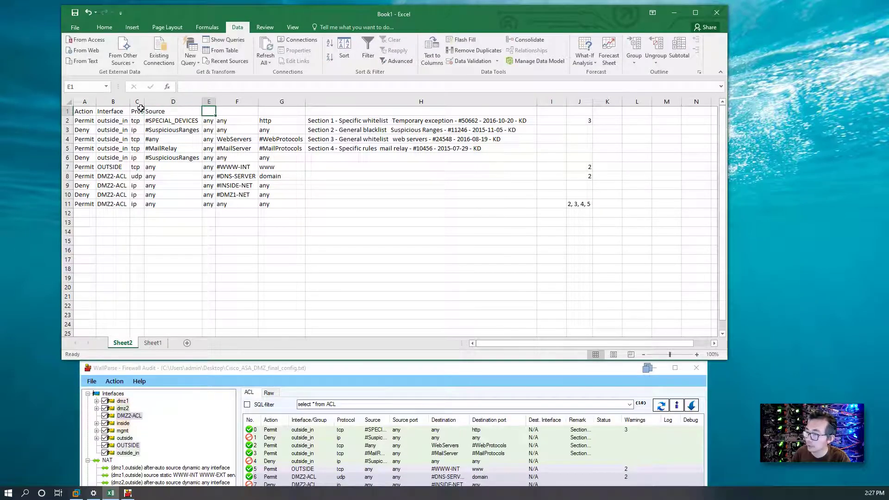
- Enter the headers "Source Port" in E1, "Destination" in F1 and "Destination Port" in G1
text(Source Port)
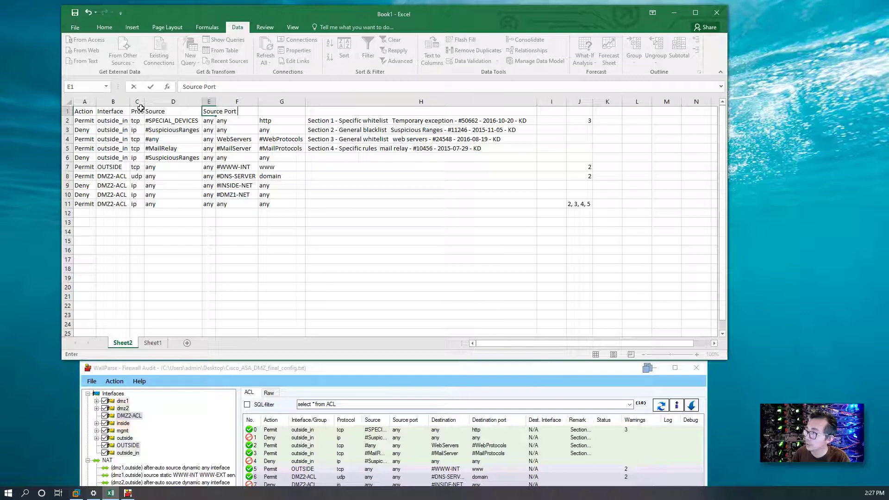
key(Tab)
text(Destination)
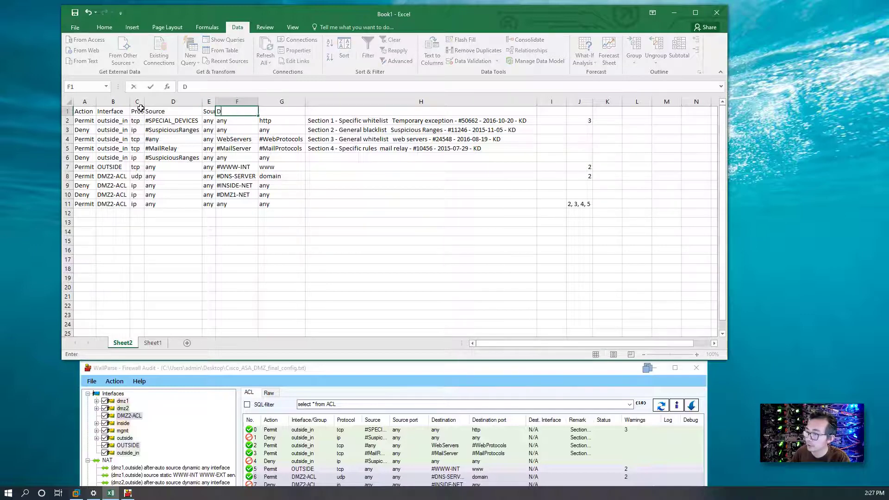
key(Tab)
text(Destination )
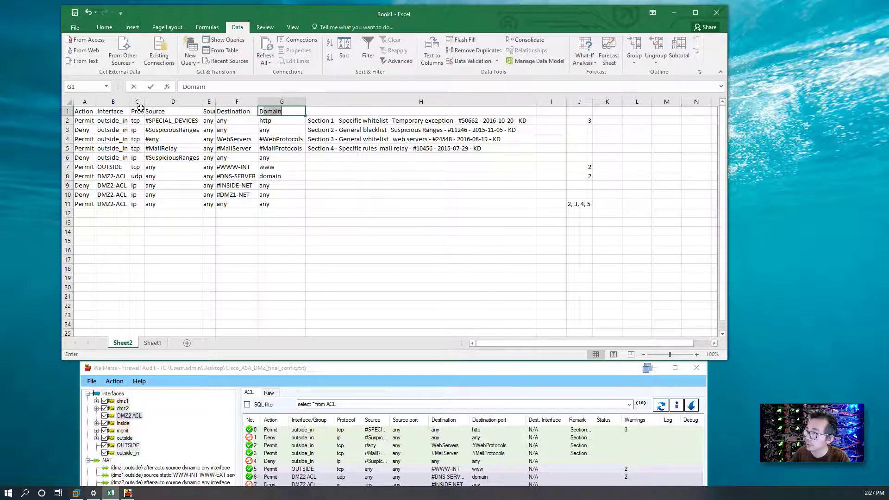
text(Port)
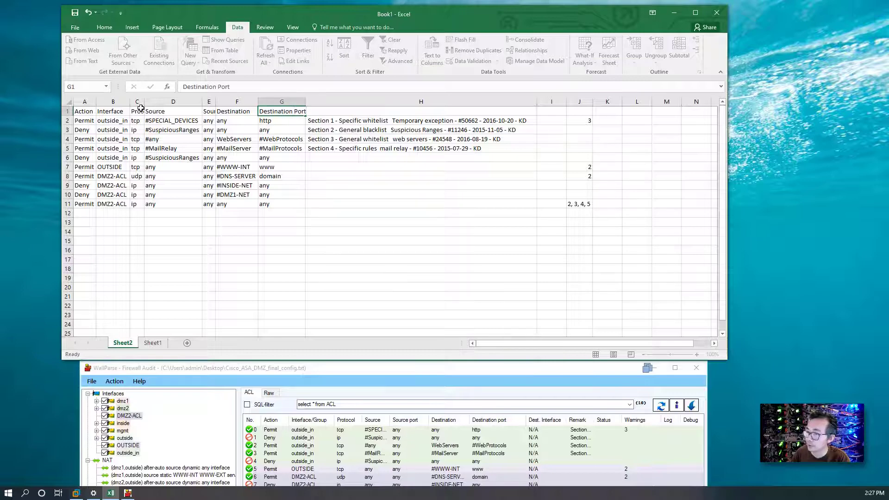
key(Tab)
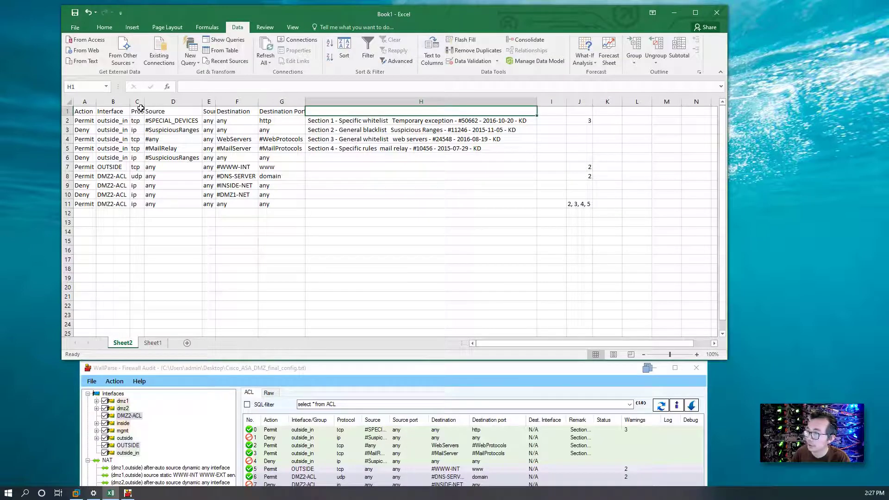
- Enter the headers "Remark" in H1 and "Warnings" in J1, leaving I1 blank
text(Remark)
key(Tab)
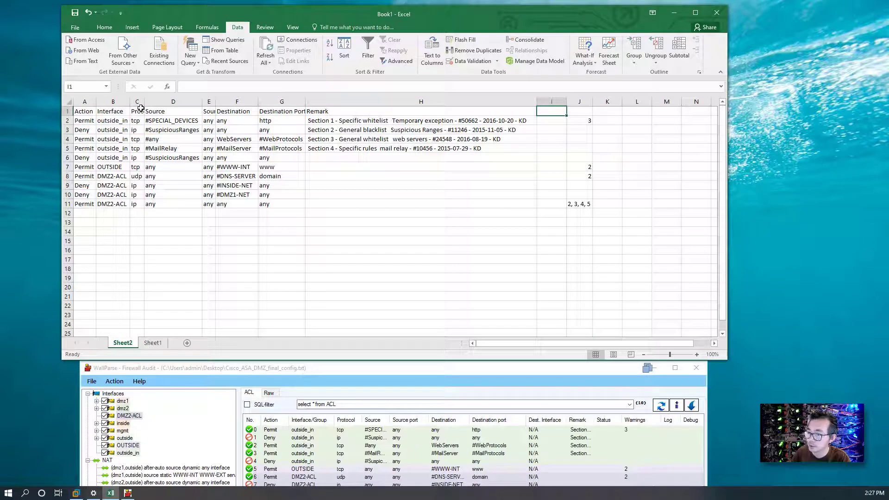
key(Tab)
text(Warnings)
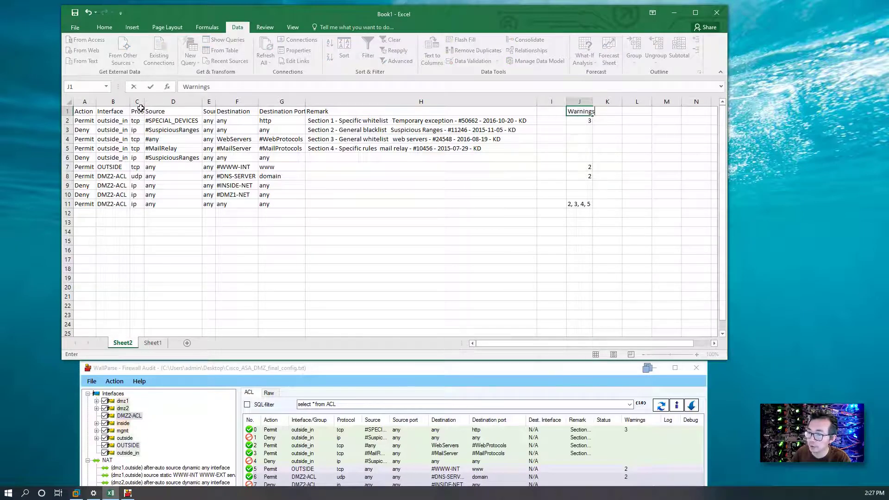
key(Return)
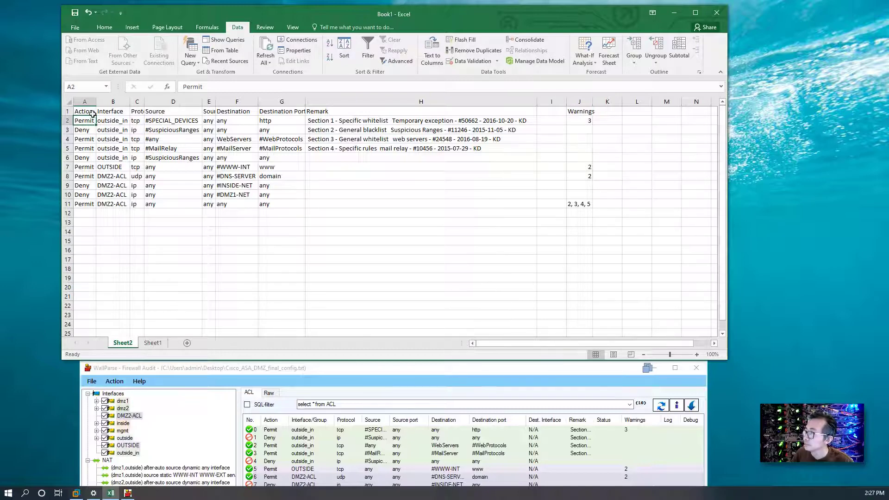
- Maximize the Excel window and turn on filtering for the whole header row
click(69, 111)
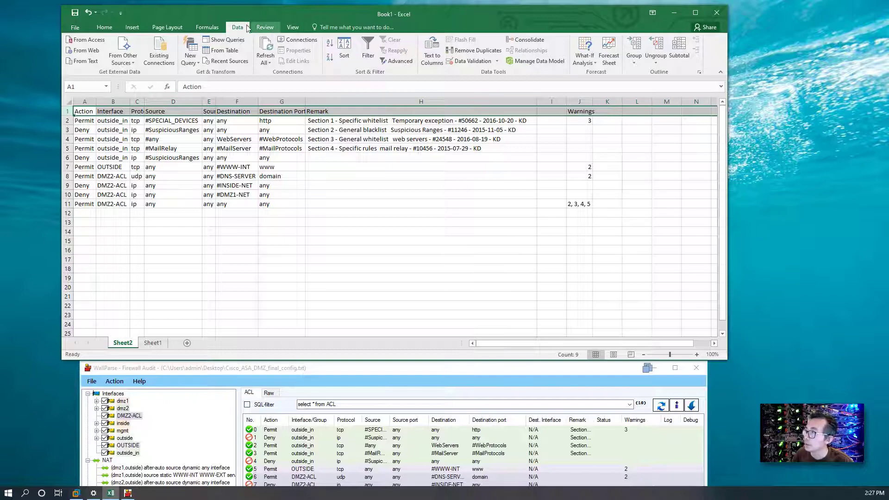
click(294, 31)
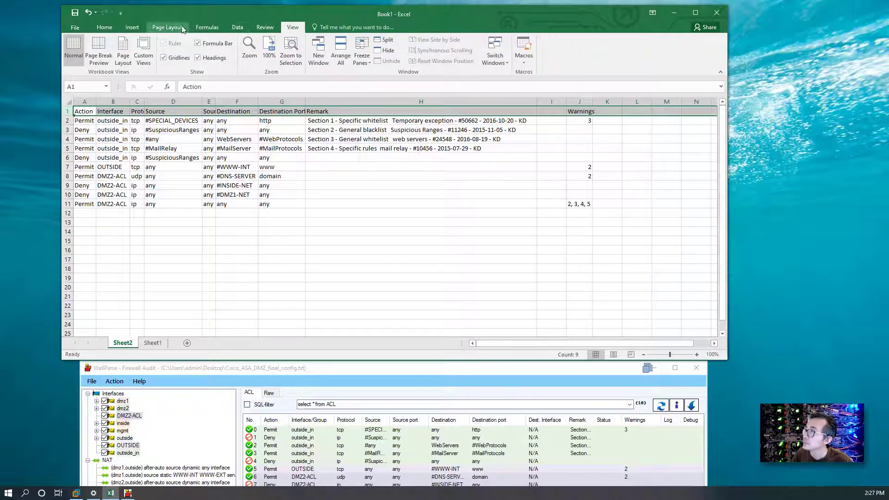
click(111, 27)
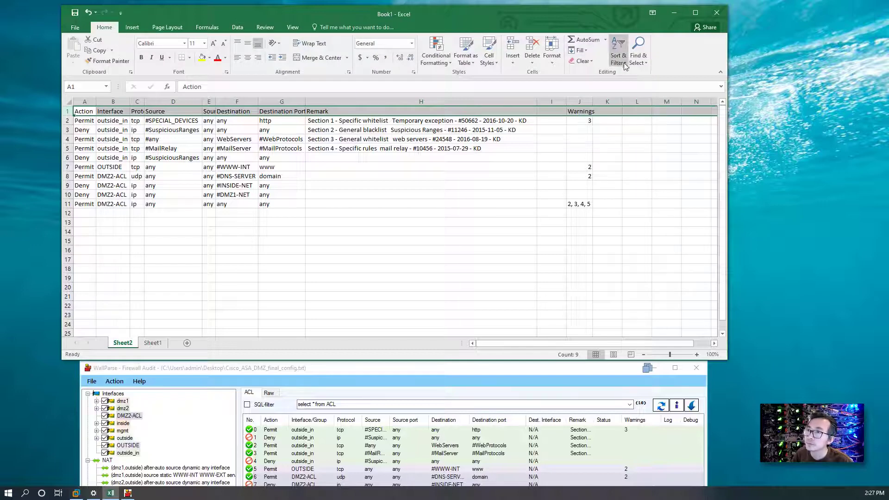
click(696, 13)
click(792, 46)
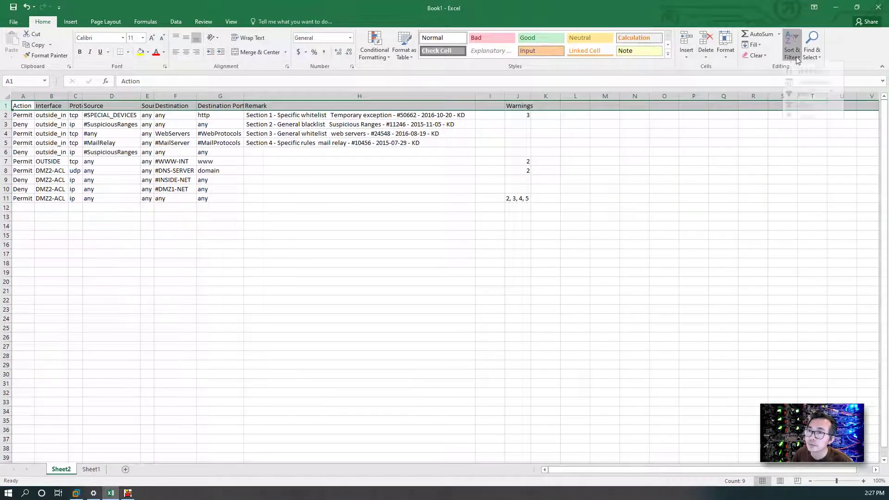
click(801, 102)
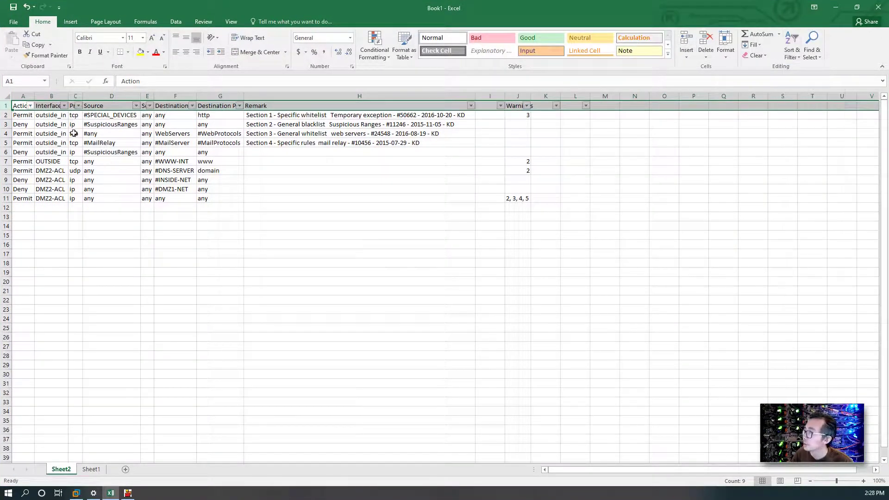
- Filter the Interface column to only DMZ2-ACL, and widen the Protocol column so its header fits
click(65, 106)
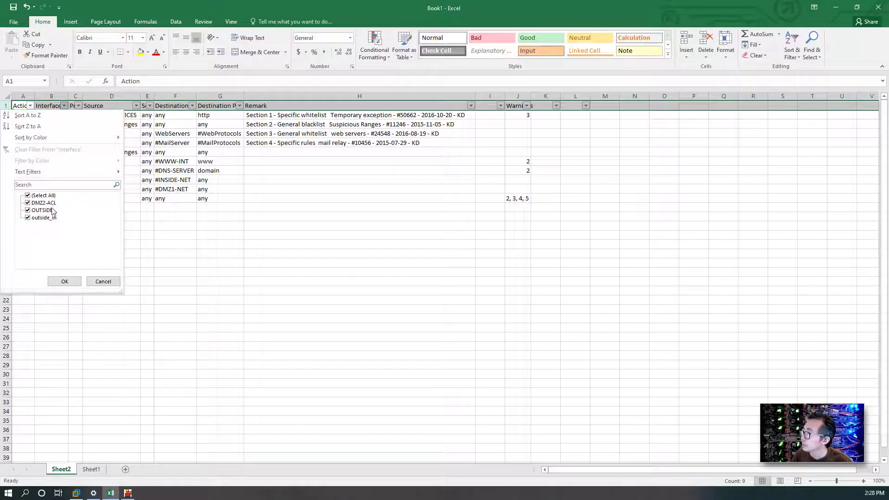
click(28, 210)
click(27, 218)
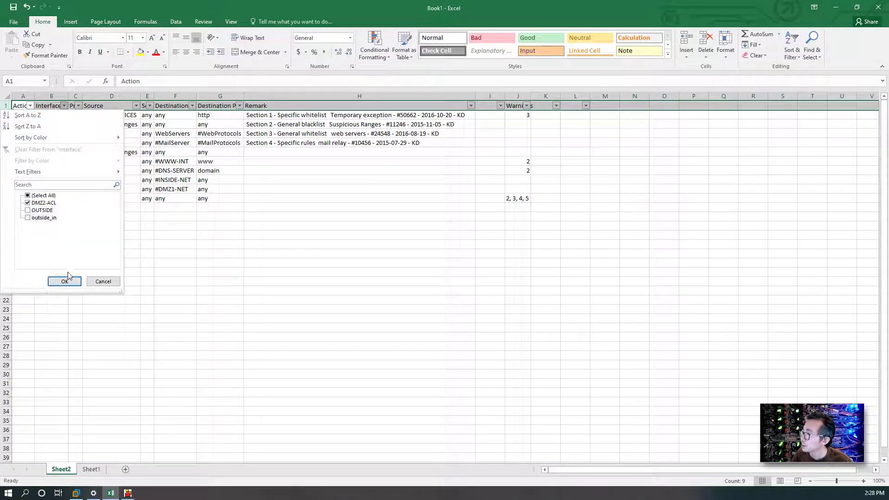
click(65, 281)
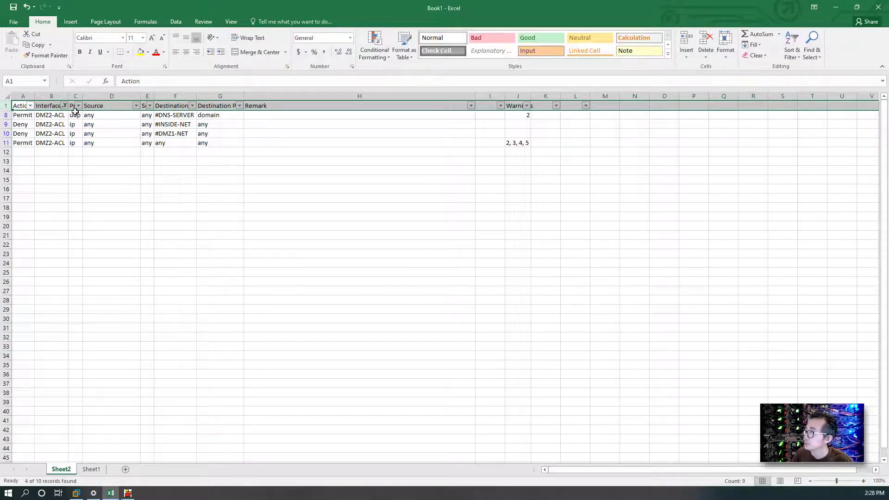
drag(82, 96, 106, 96)
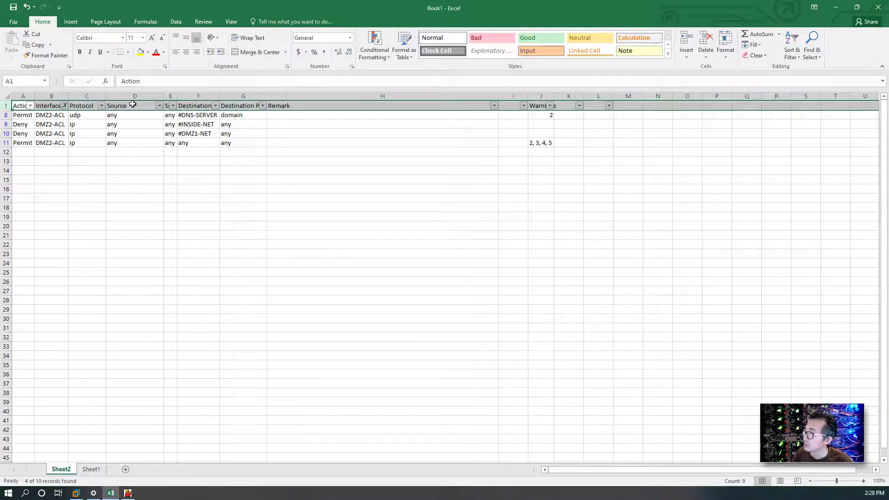
- Examine the filter values offered for the Source and Destination columns without changing their filters
click(159, 106)
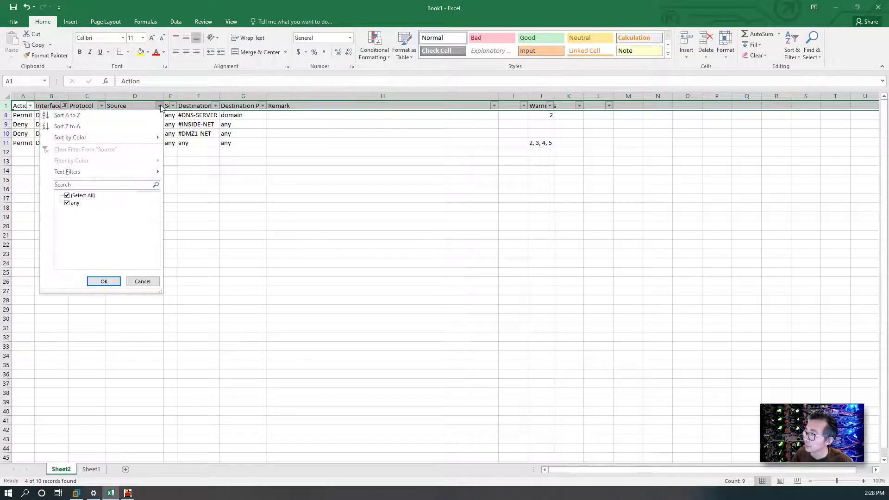
click(240, 183)
click(216, 106)
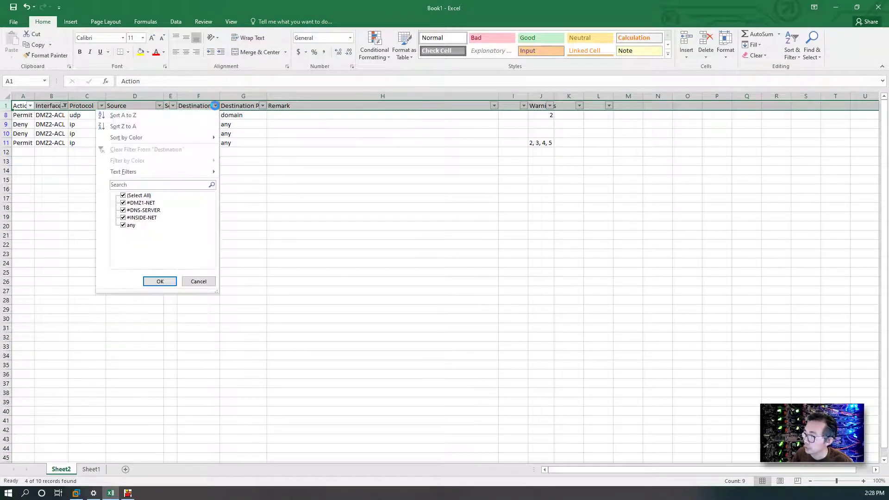
click(323, 192)
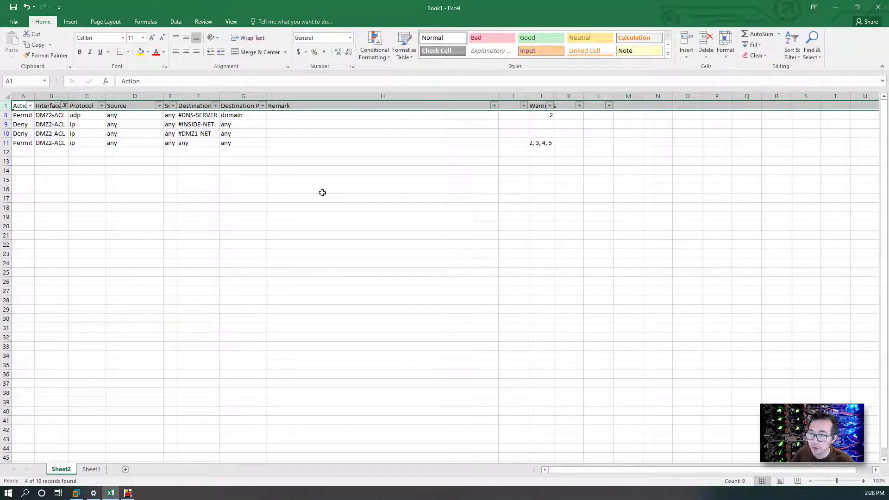